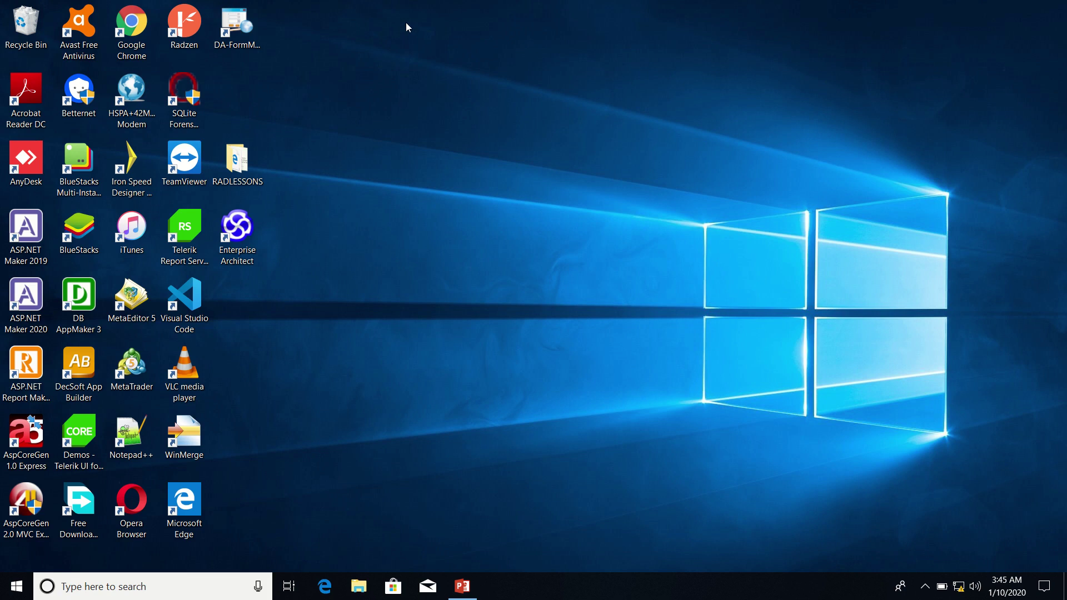
mouse_move(411, 1)
left_click(446, 29)
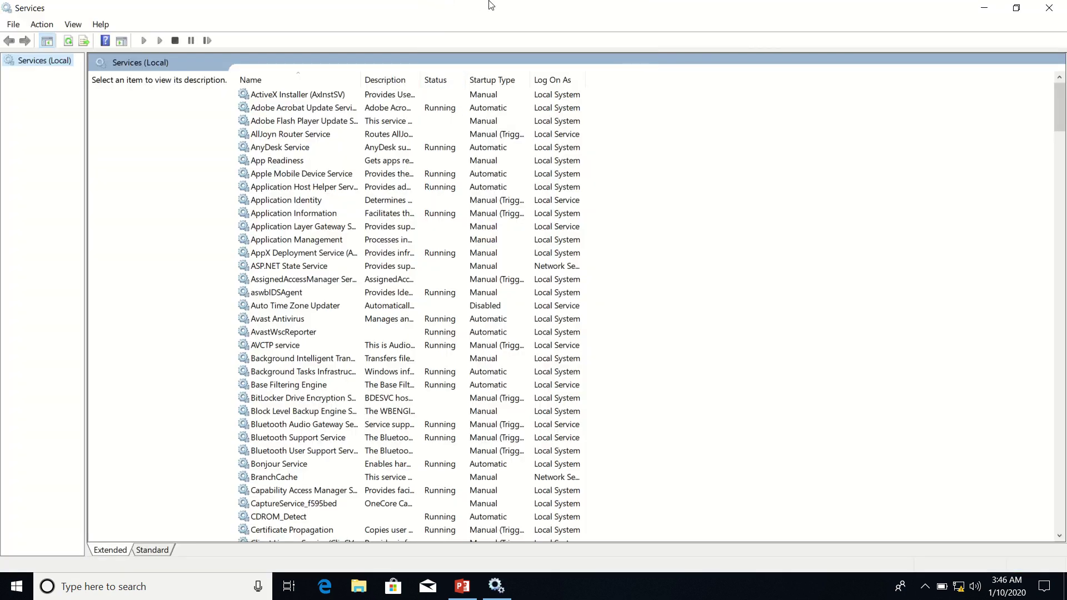
mouse_move(491, 5)
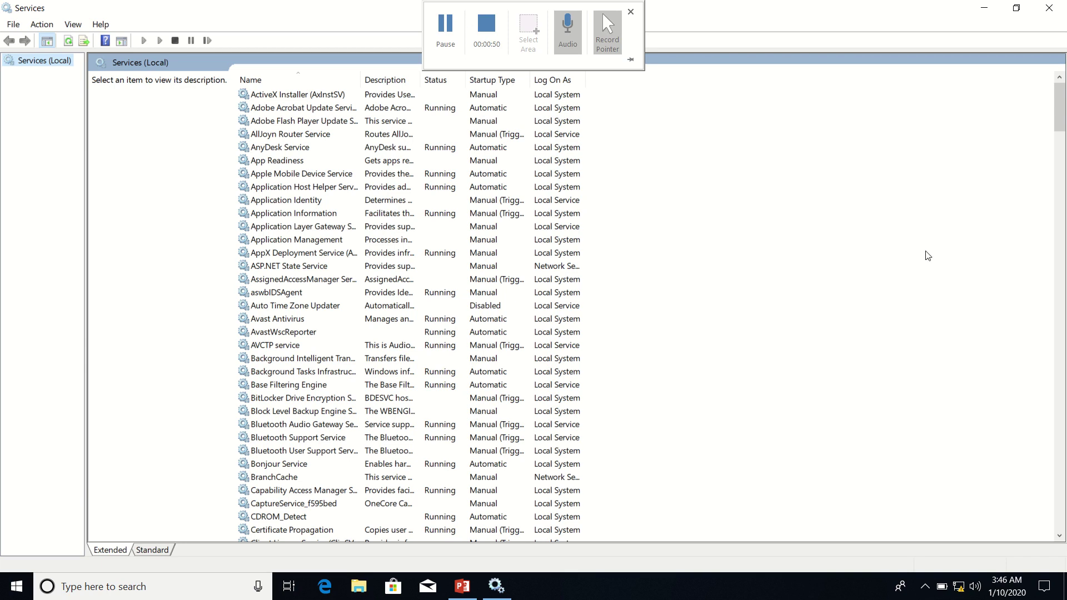
Stop the SQL Server (BFADINA) service
left_click_drag(1062, 125, 1065, 372)
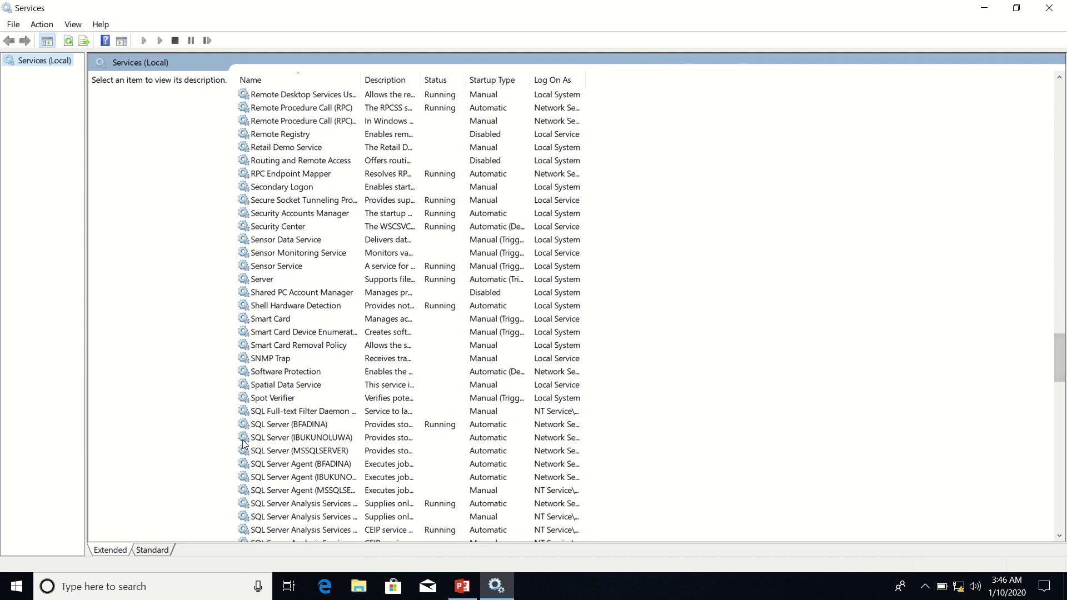
left_click(272, 425)
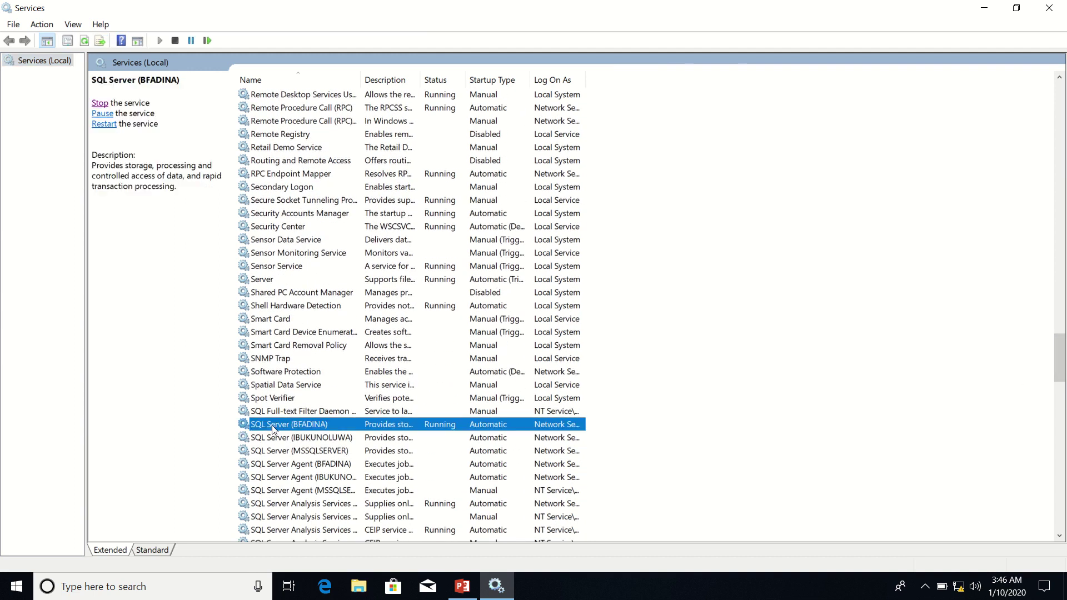
right_click(273, 428)
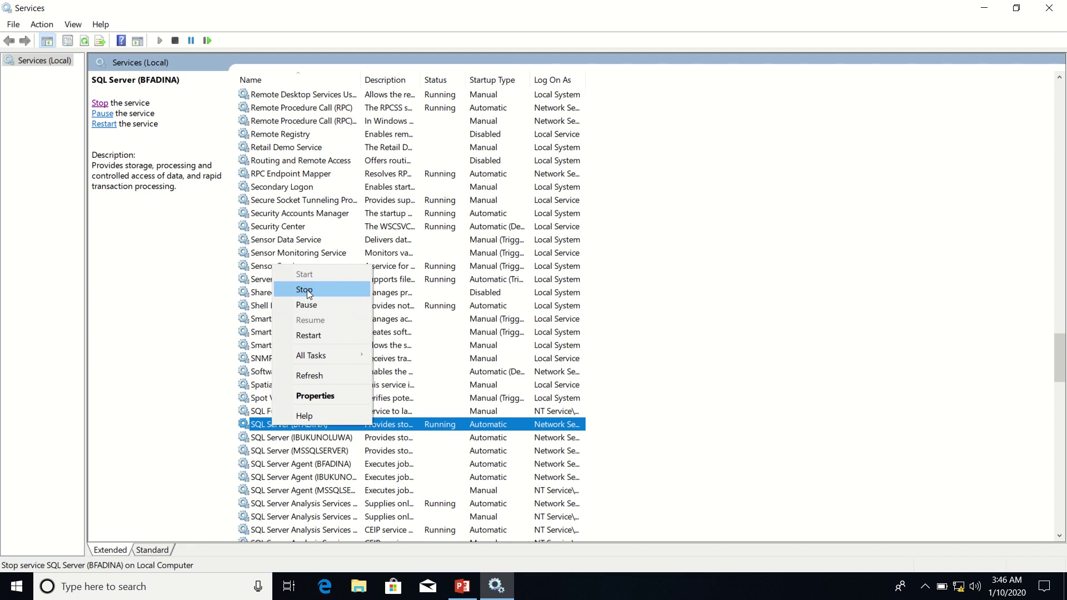
left_click(307, 290)
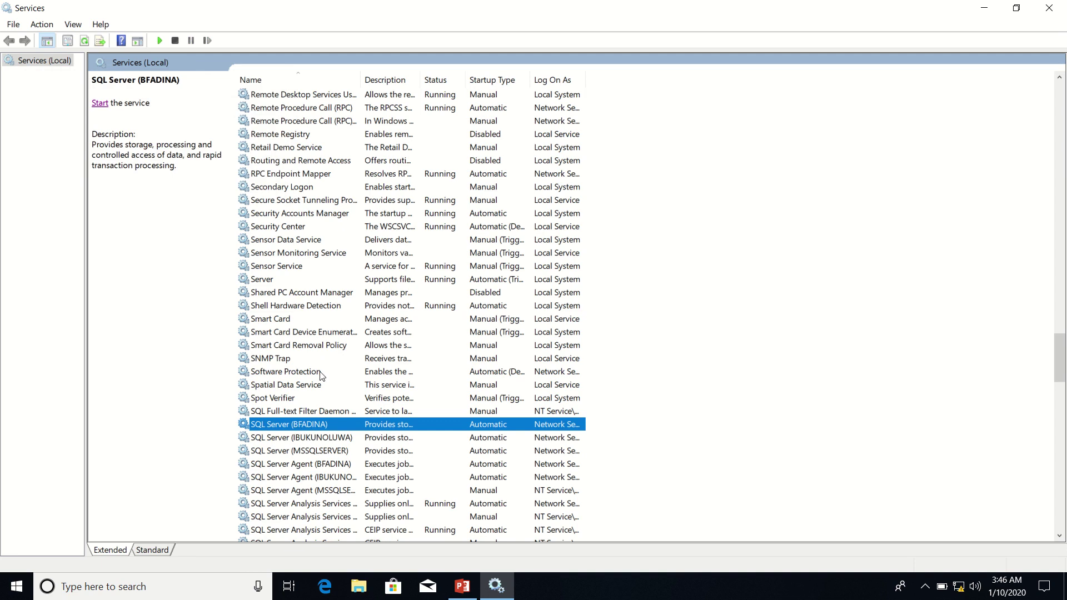
Start the SQL Server (IBUKUNOLUWA) service and close the Services console
right_click(305, 439)
left_click(374, 286)
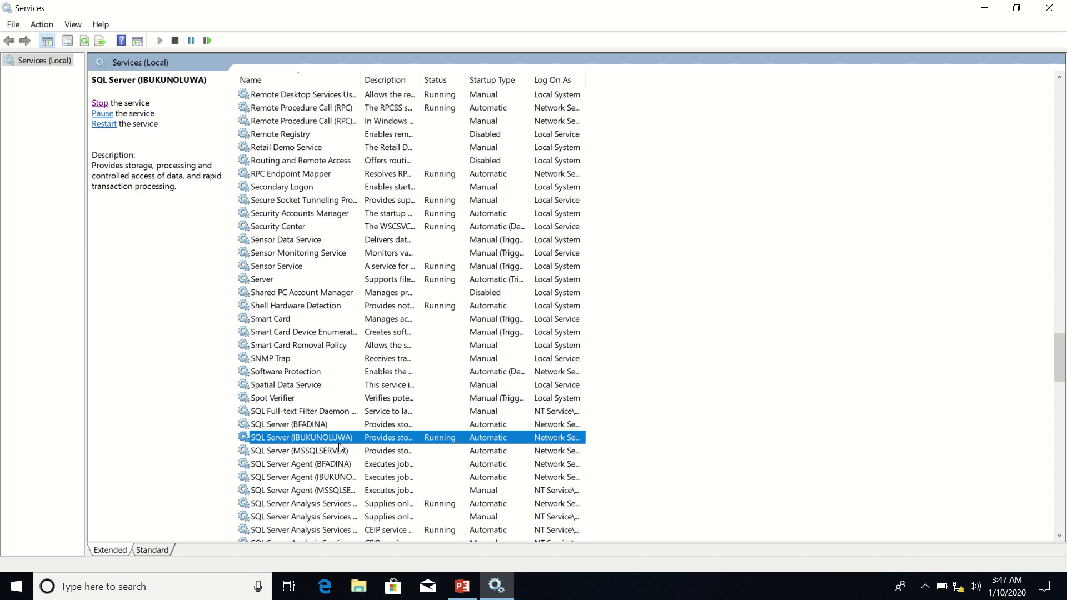
left_click(1049, 7)
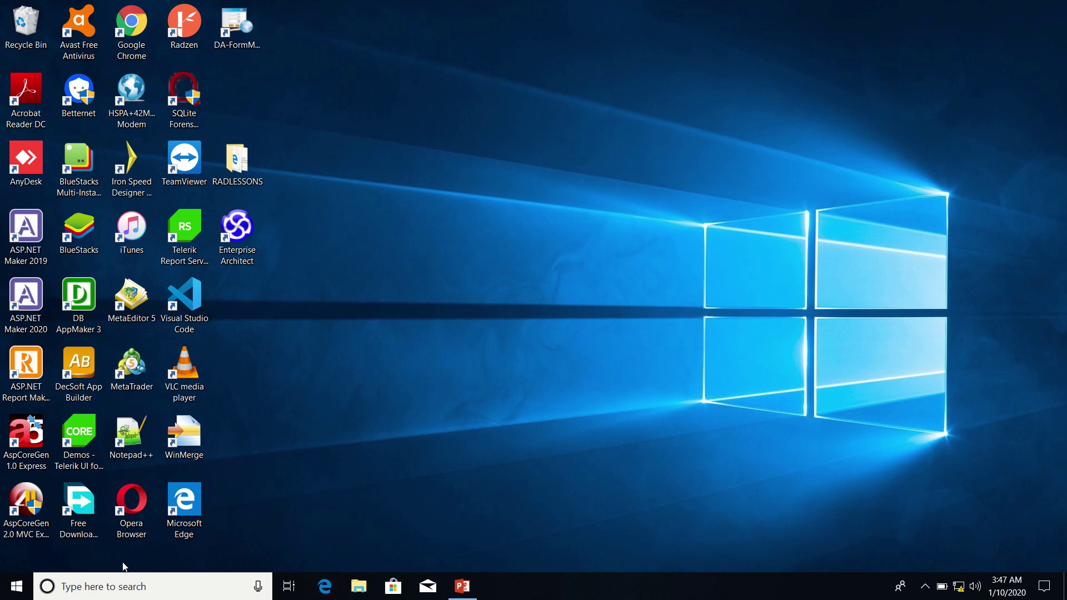
Search for "man" and launch Microsoft SQL Server Management Studio 18 as administrator, allowing the elevation
left_click(91, 588)
type("man")
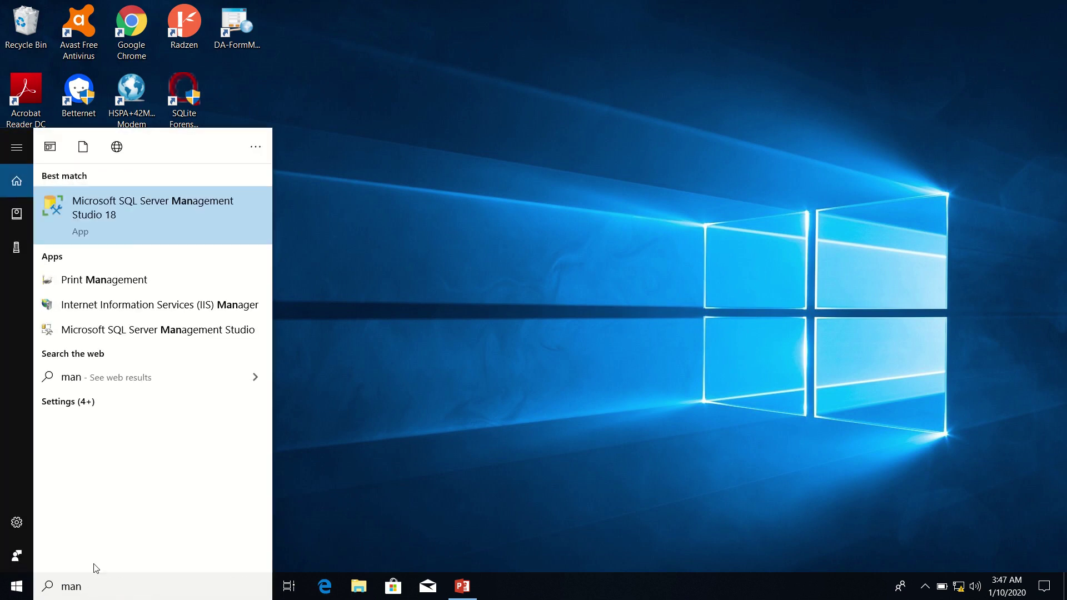
right_click(134, 218)
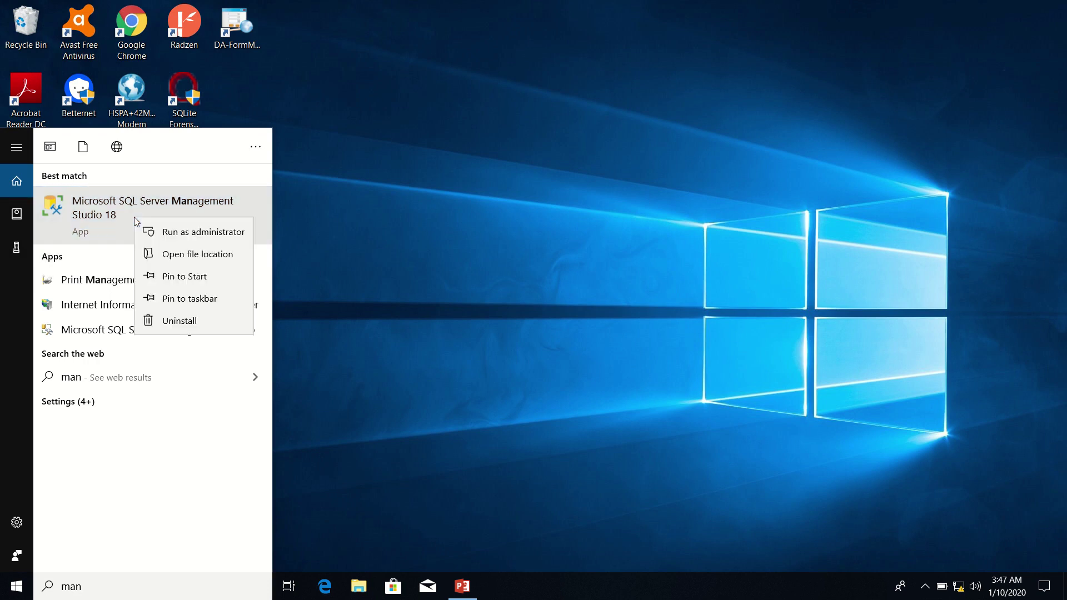
left_click(180, 232)
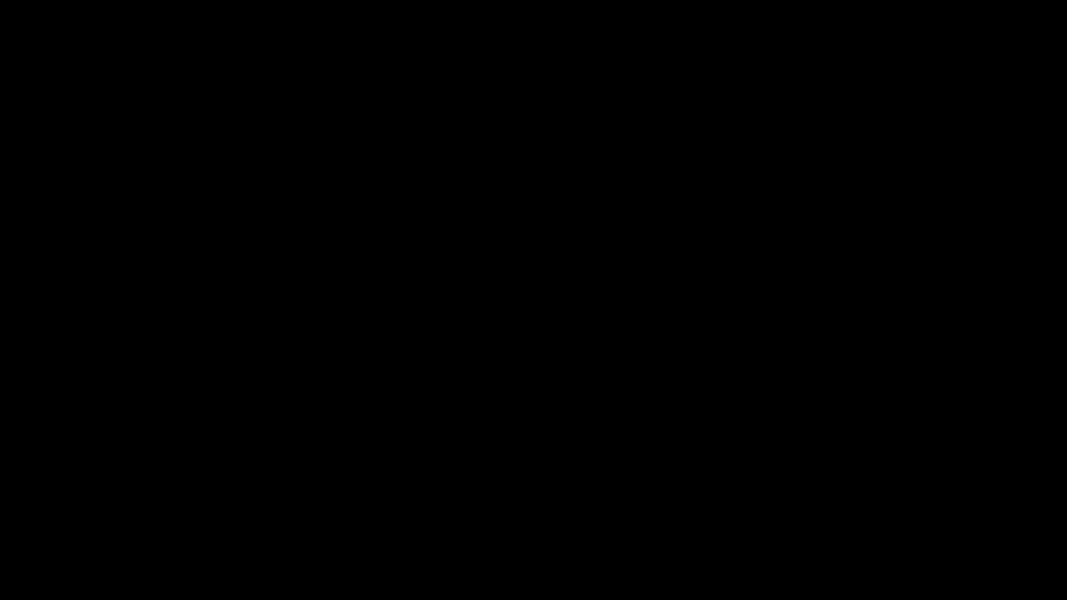
left_click(462, 387)
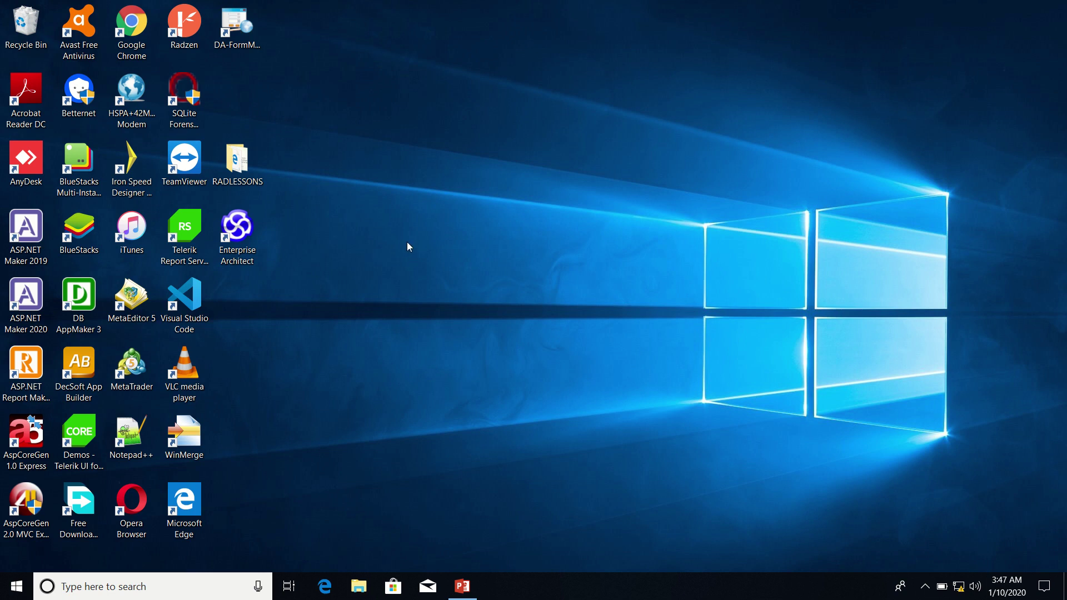
mouse_move(443, 16)
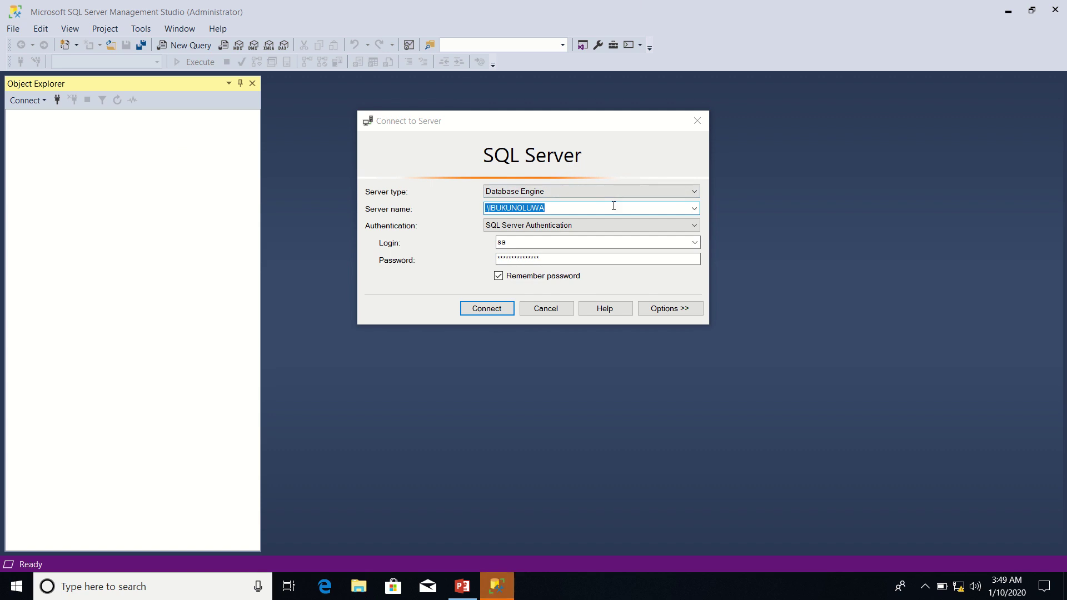
Connect to the .\IBUKUNOLUWA database engine using Windows Authentication
left_click(693, 225)
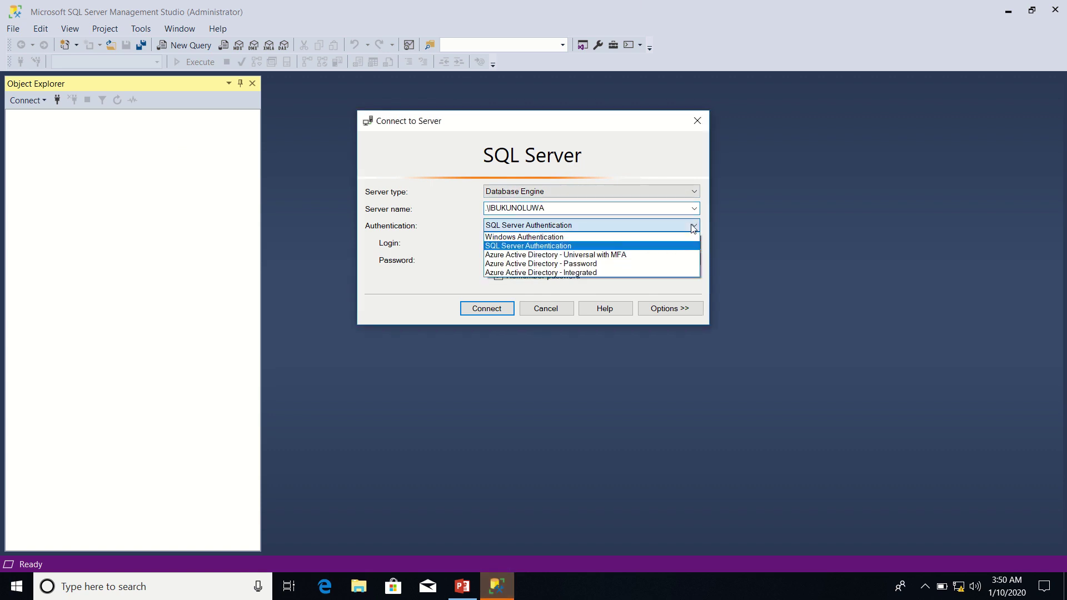
left_click(572, 238)
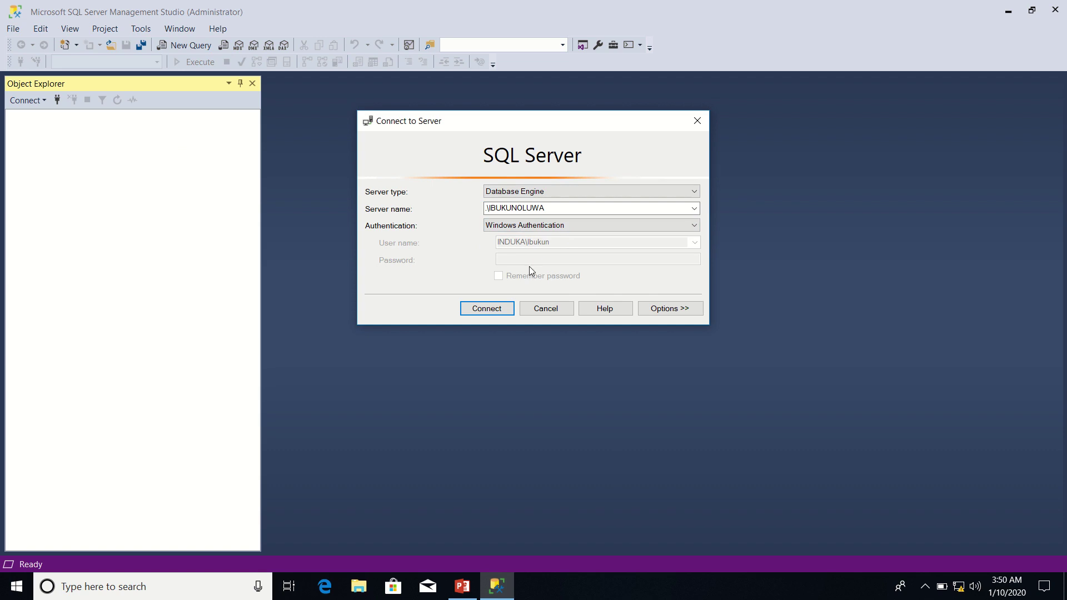
left_click(482, 311)
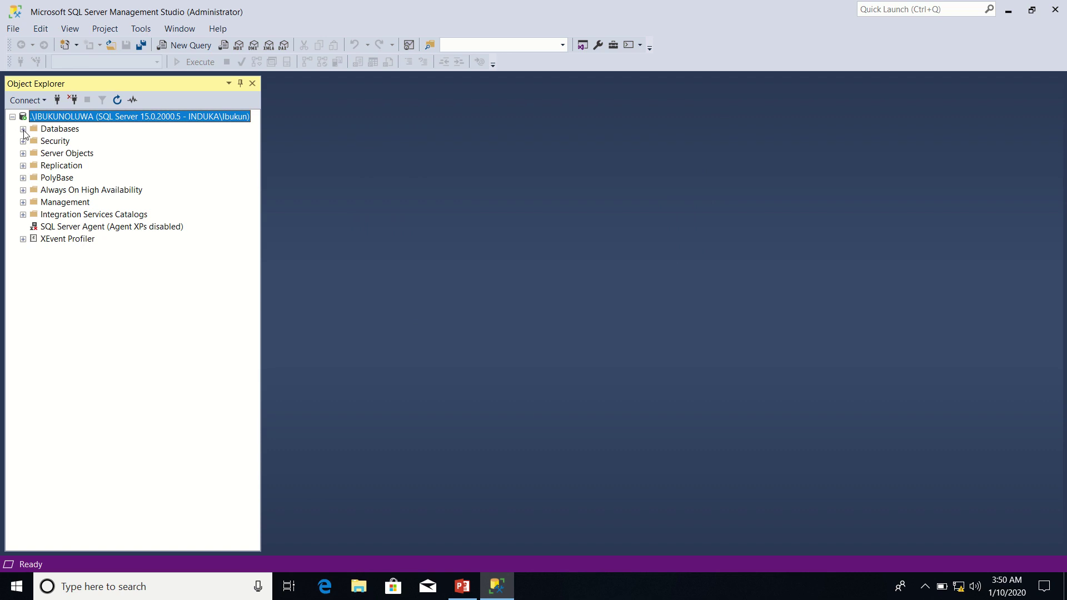
Create a new regular table in the MuyikBankDB database and open it in the table designer
left_click(24, 130)
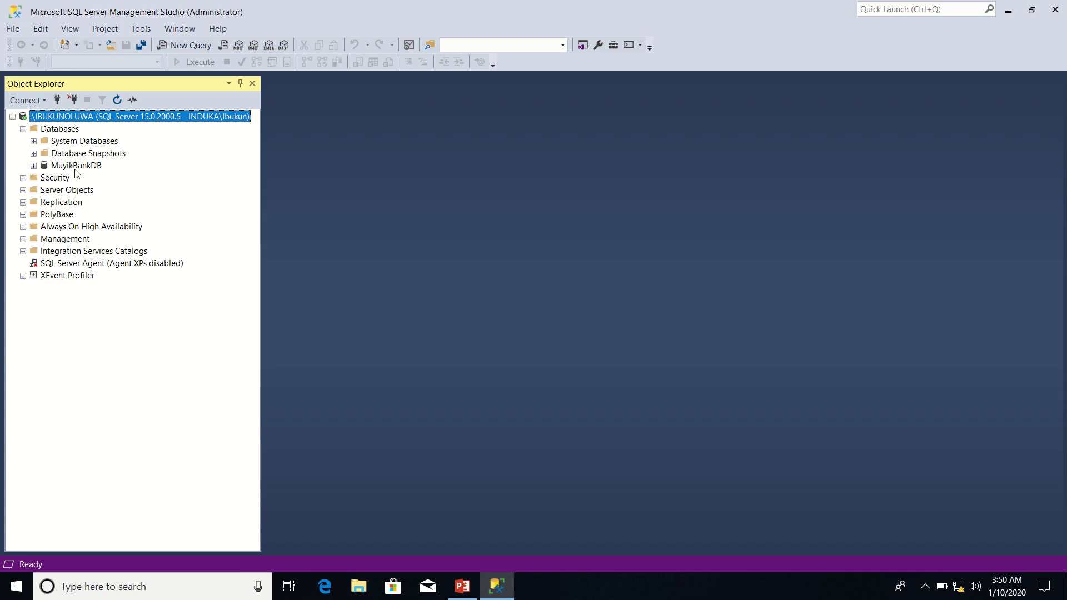
left_click(34, 166)
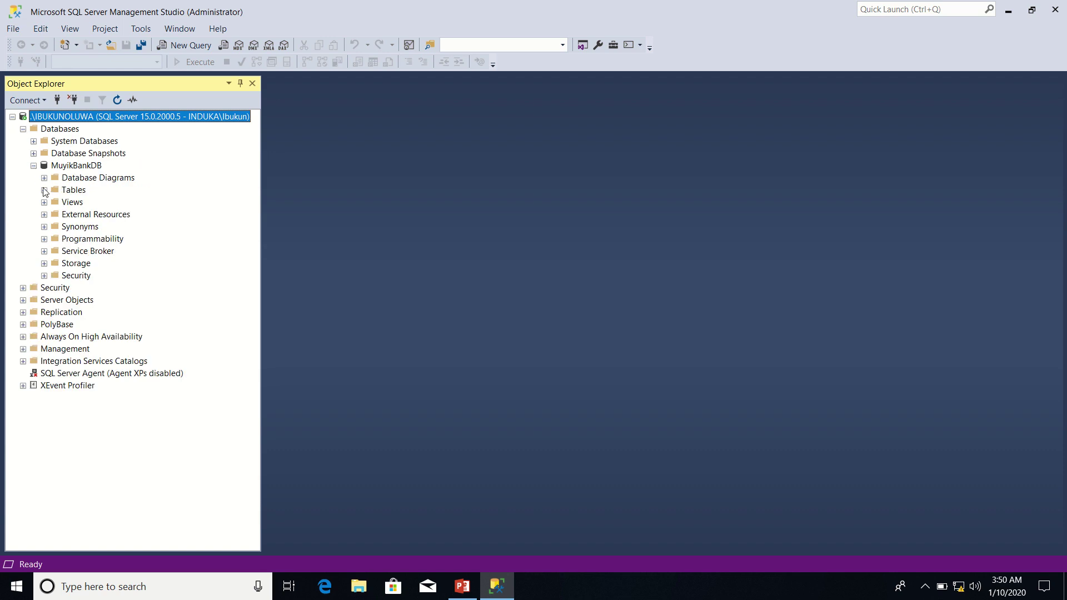
left_click(44, 190)
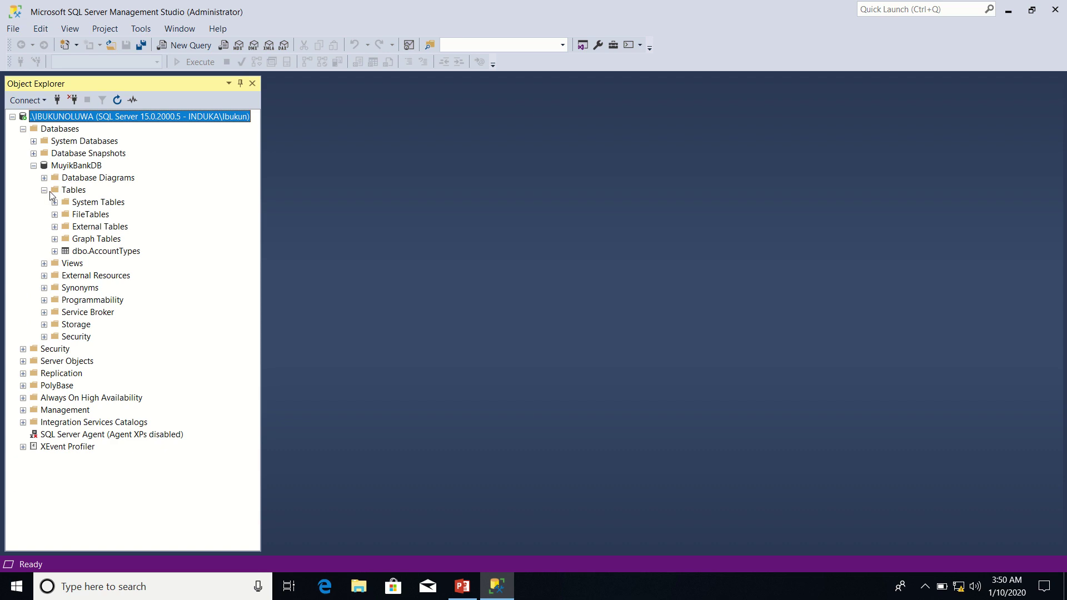
right_click(82, 191)
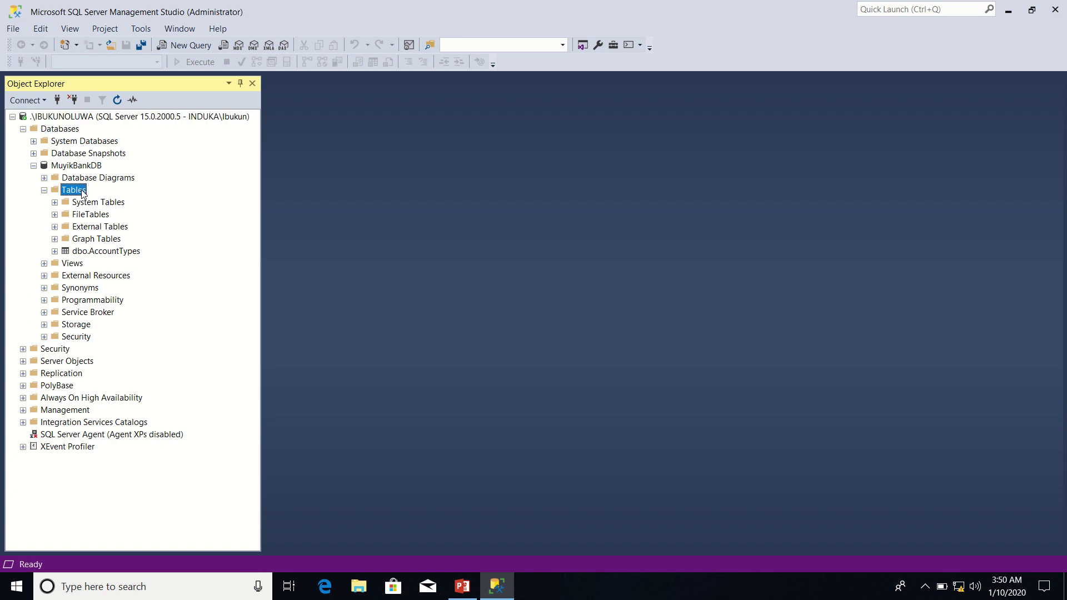
mouse_move(124, 200)
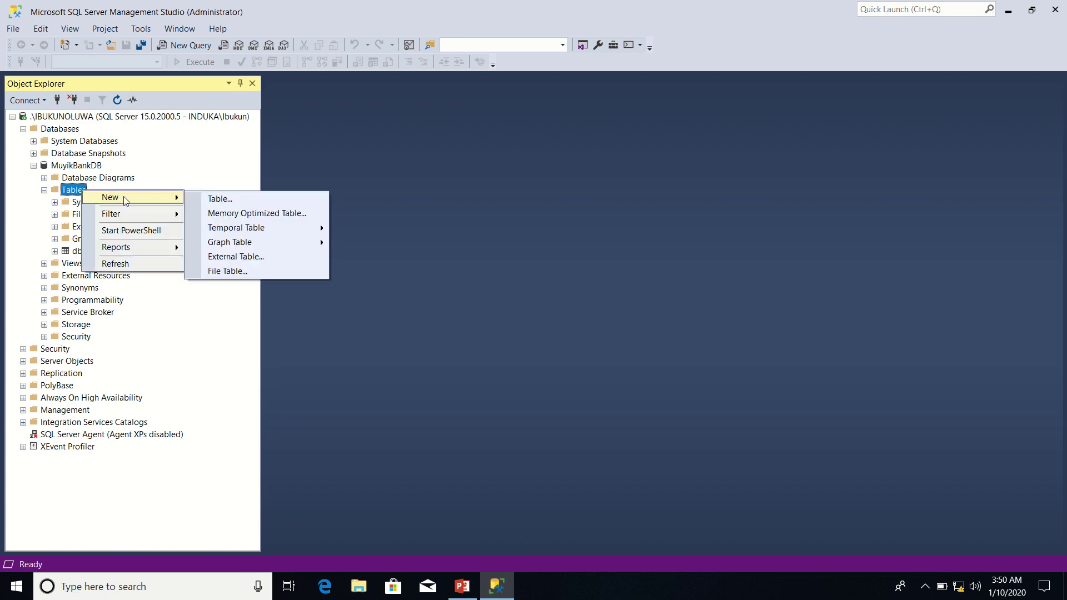
left_click(267, 202)
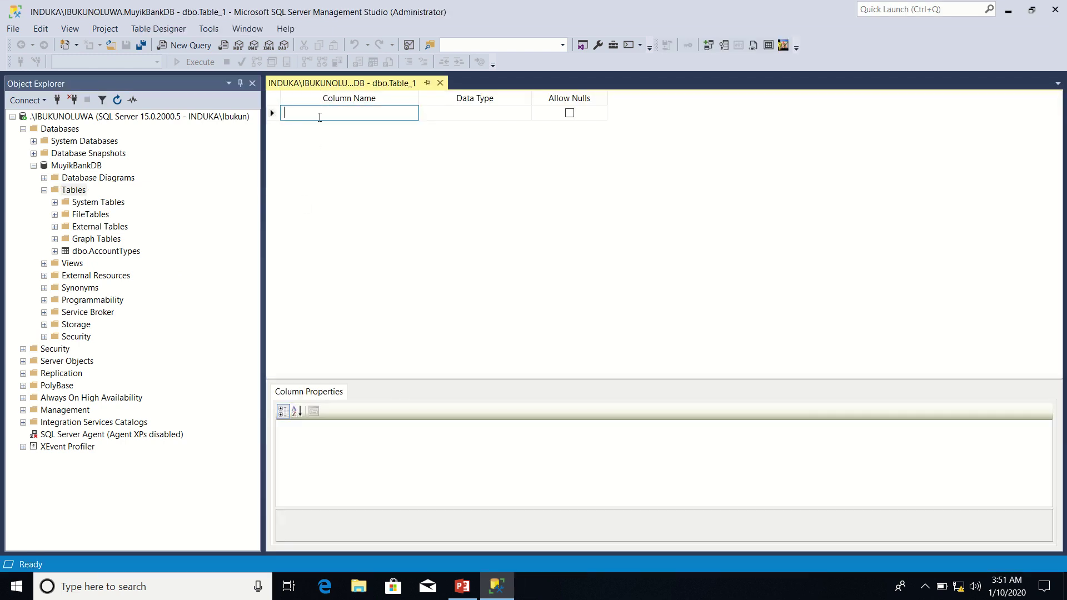
Add a first column named AccountID with the data type bigint
type("AccountID")
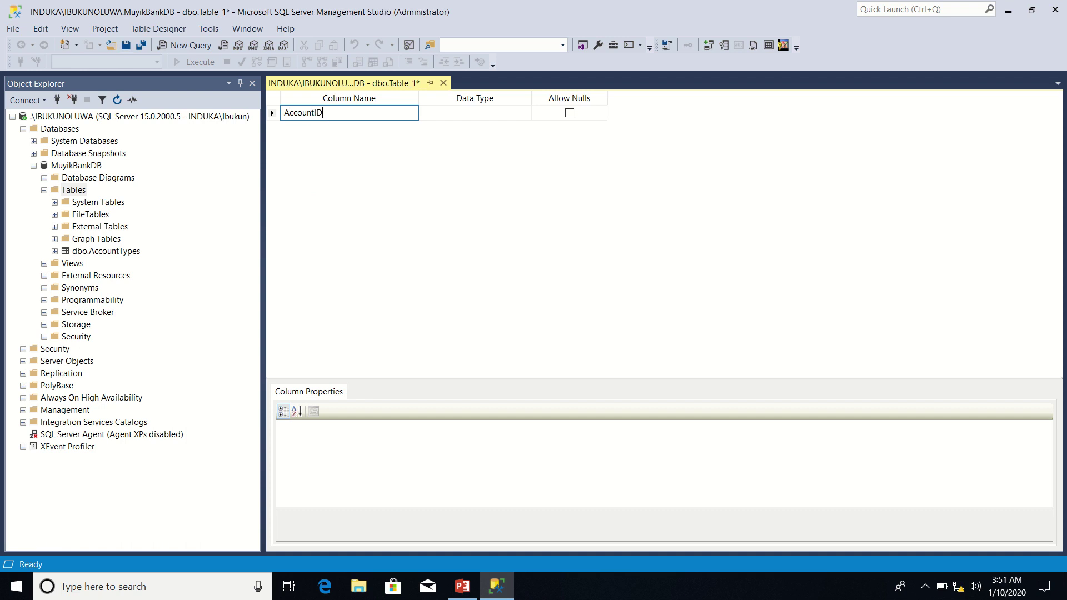
key("Tab")
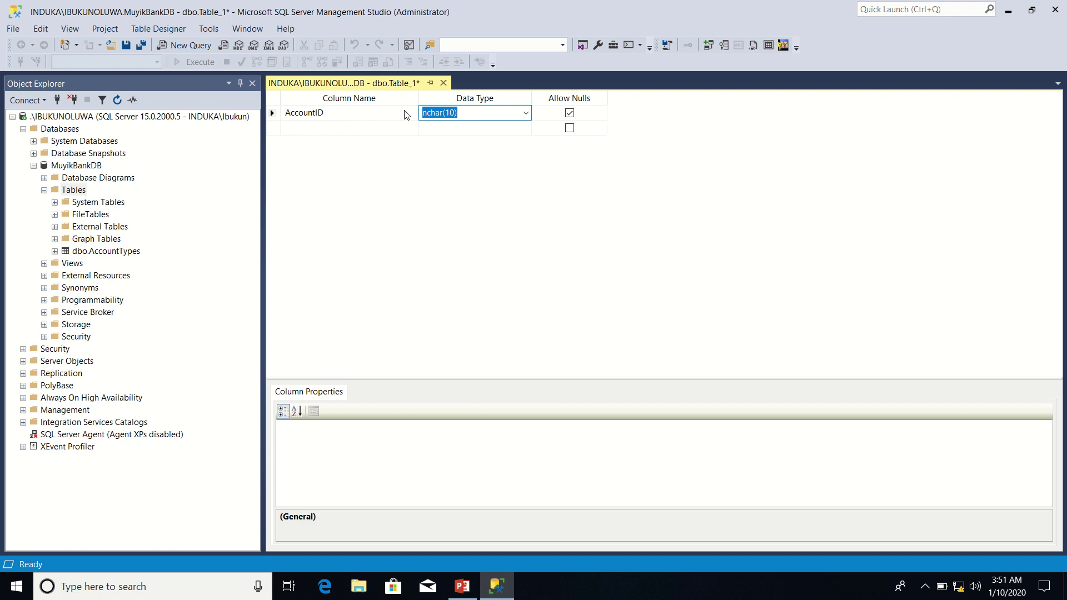
left_click(525, 113)
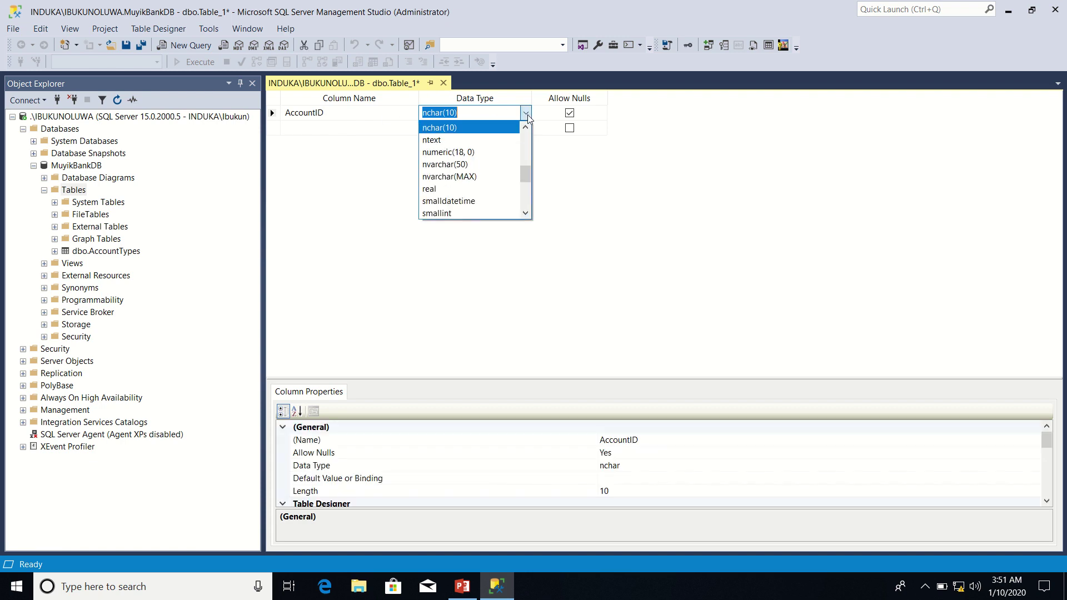
left_click_drag(526, 179, 526, 142)
left_click(465, 128)
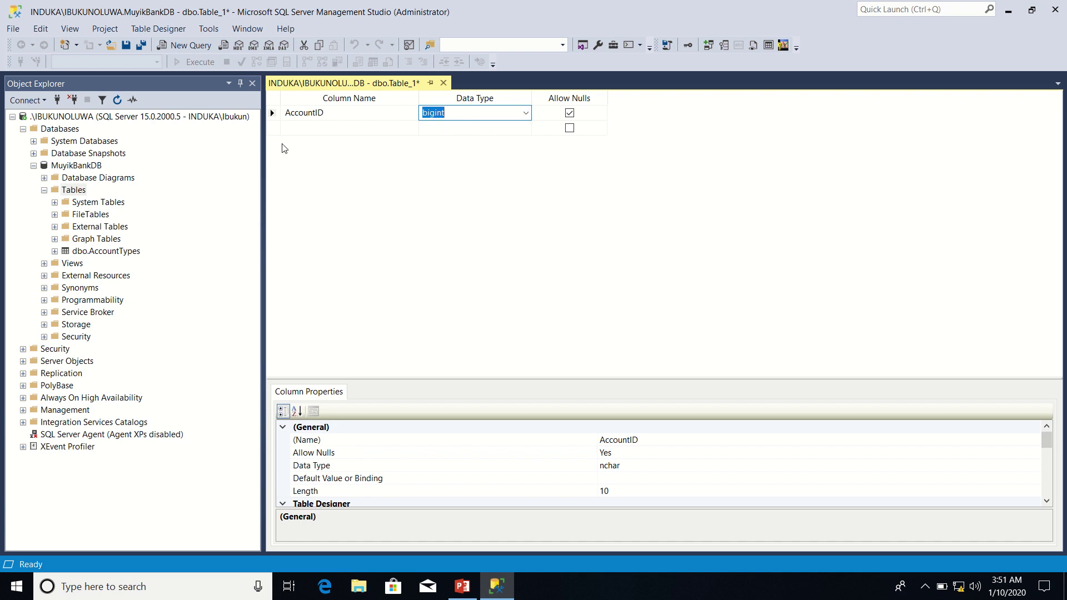
Set the AccountID column as the table's primary key
left_click(272, 114)
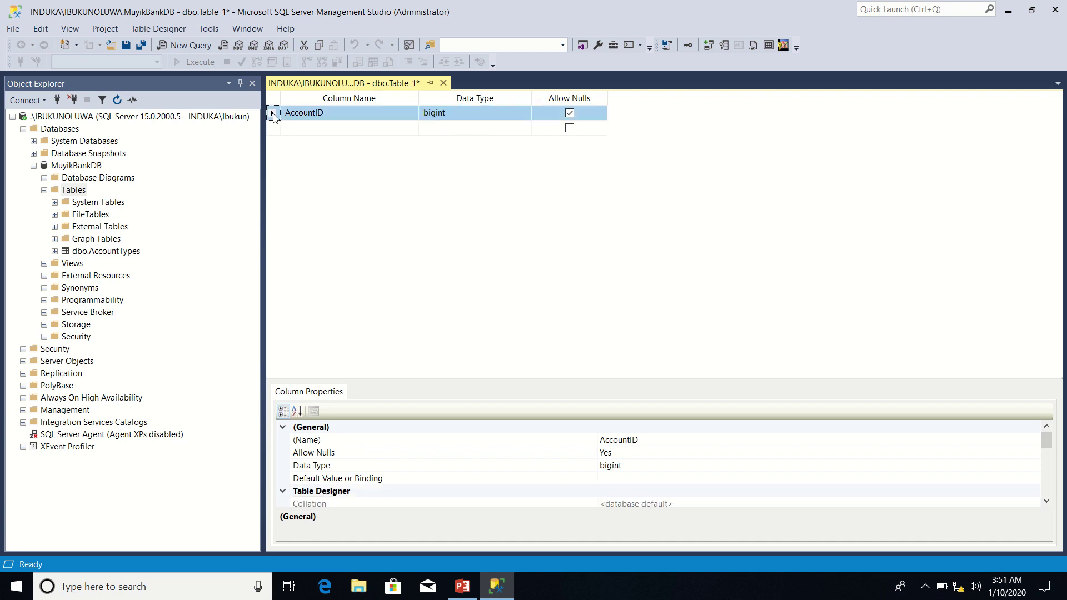
right_click(273, 116)
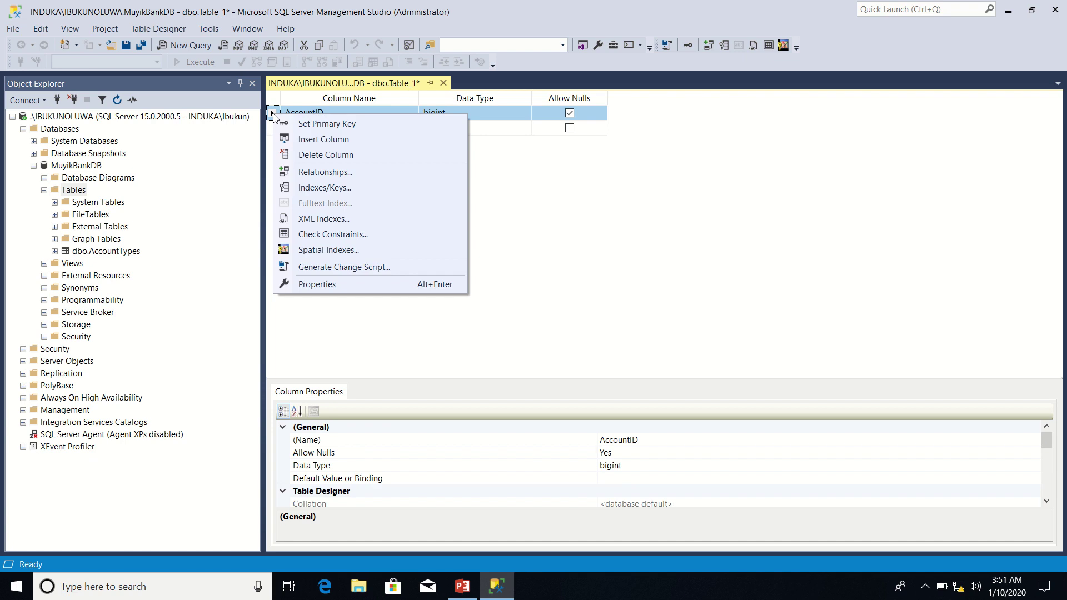
left_click(309, 124)
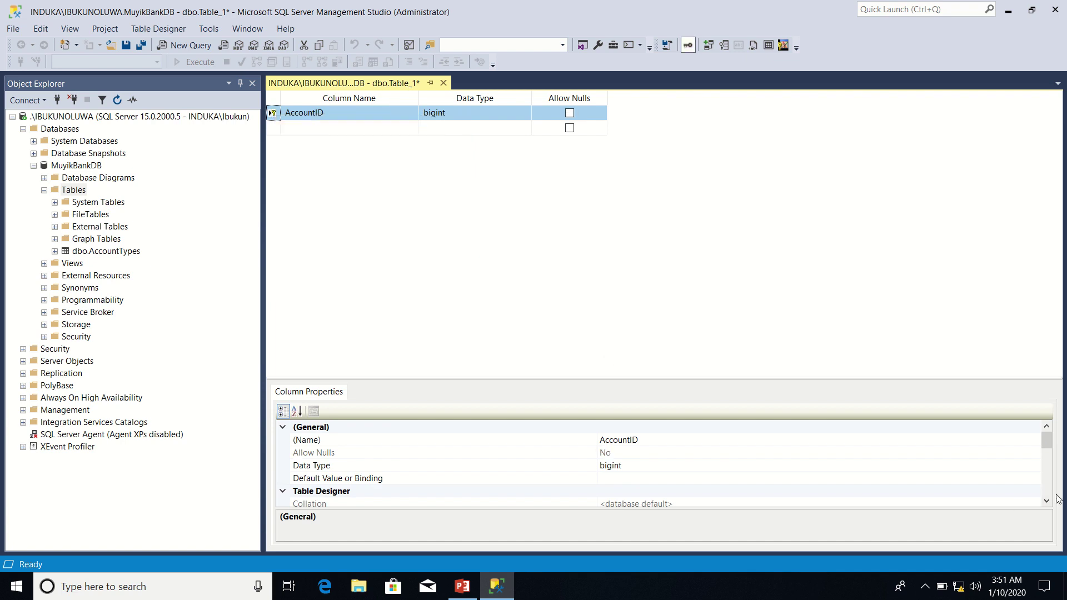
Make AccountID an identity column by setting Is Identity to Yes in its Identity Specification
left_click_drag(1050, 448, 1052, 475)
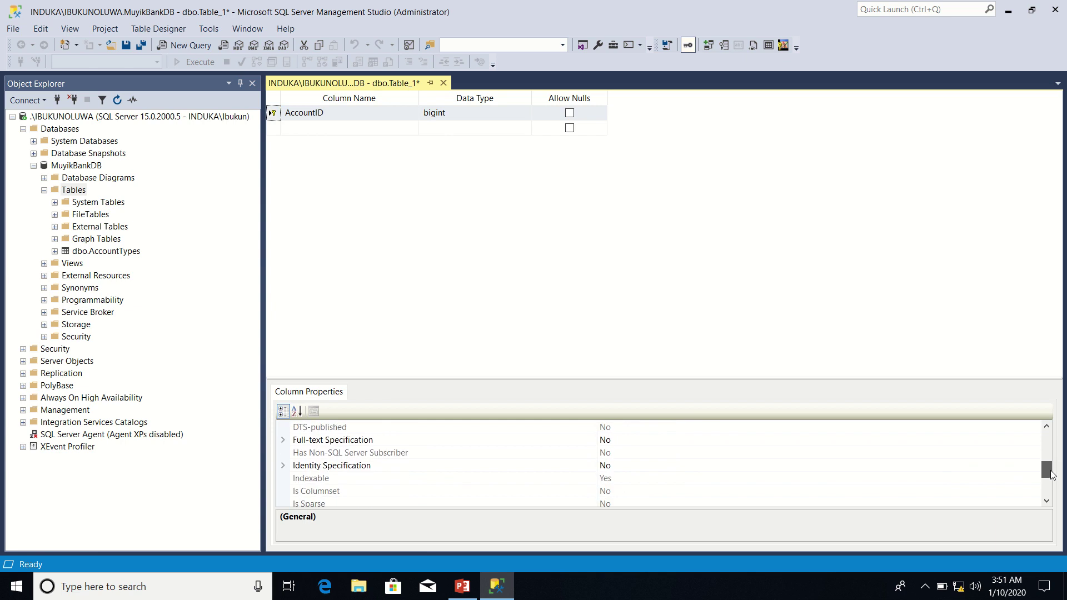
left_click(283, 467)
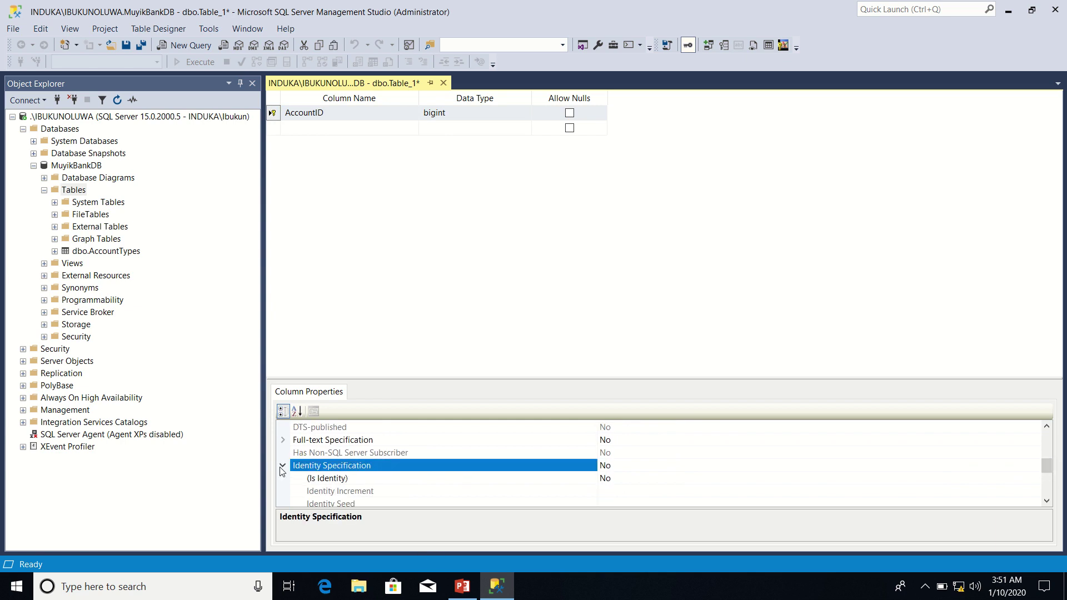
left_click(644, 478)
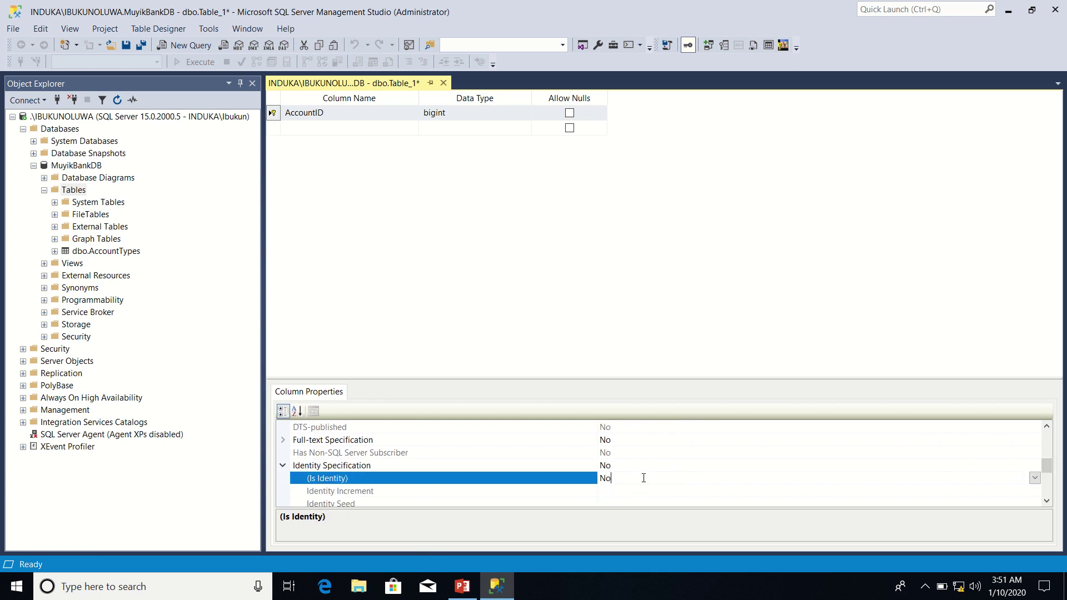
left_click(1035, 479)
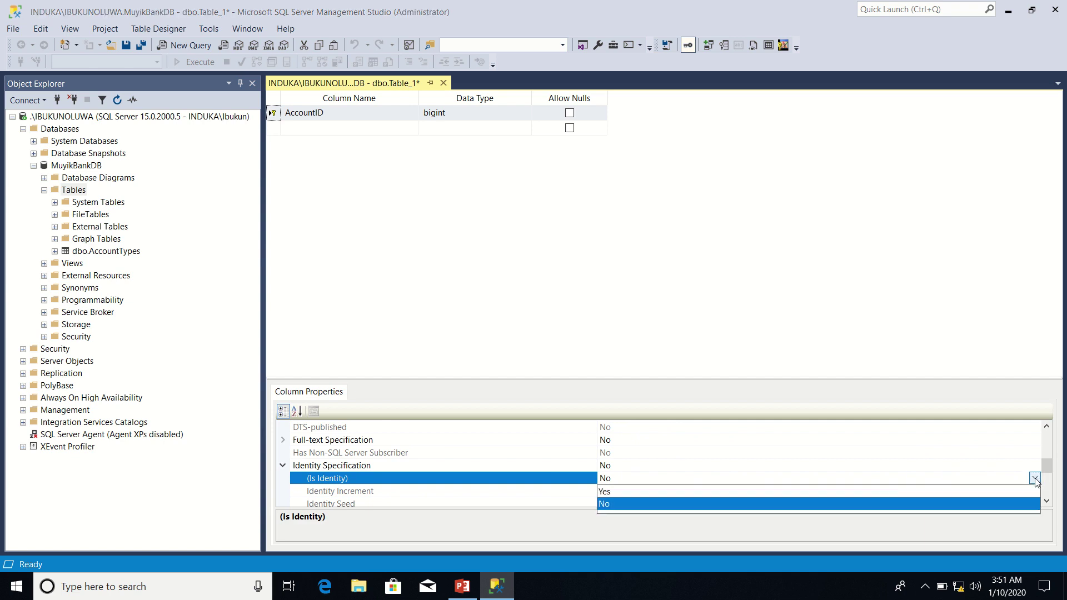
left_click(896, 492)
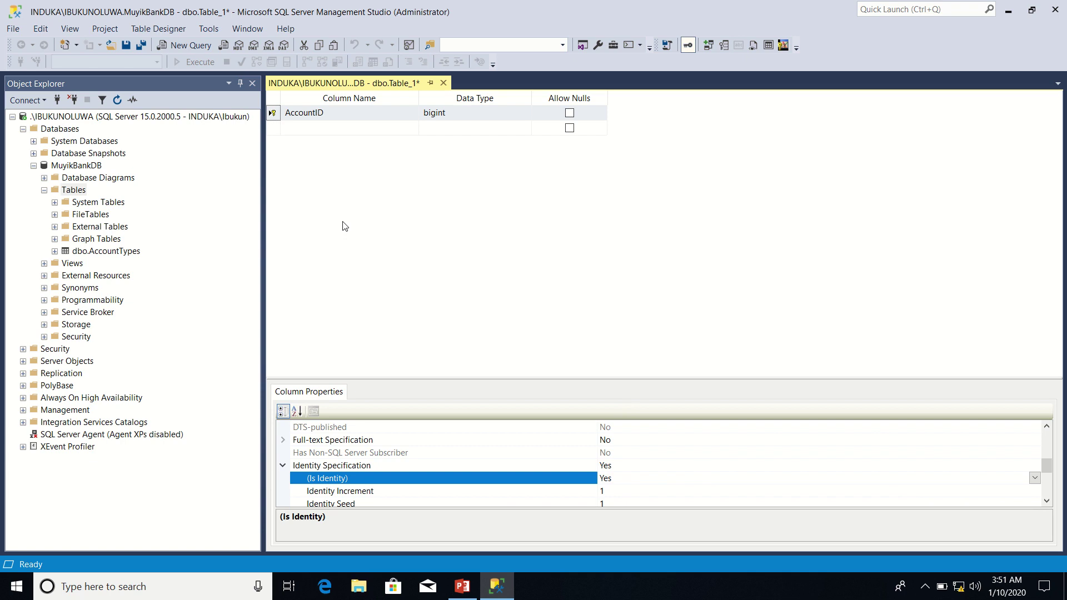
Add an AccountNumber column with the data type nvarchar(50) and disallow nulls for it
left_click(322, 127)
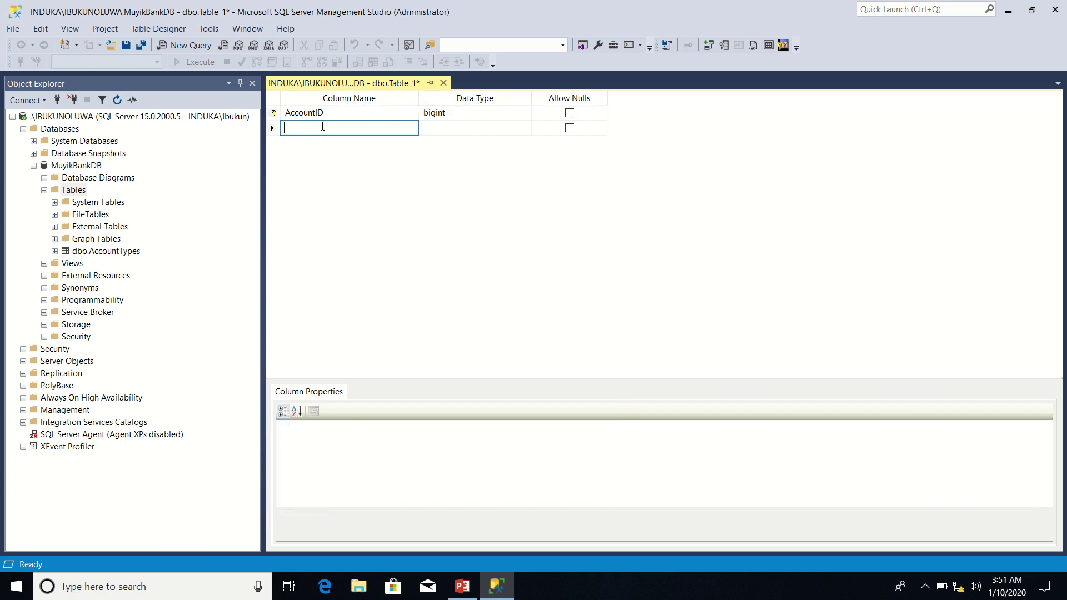
type("AccountNumber")
left_click(426, 126)
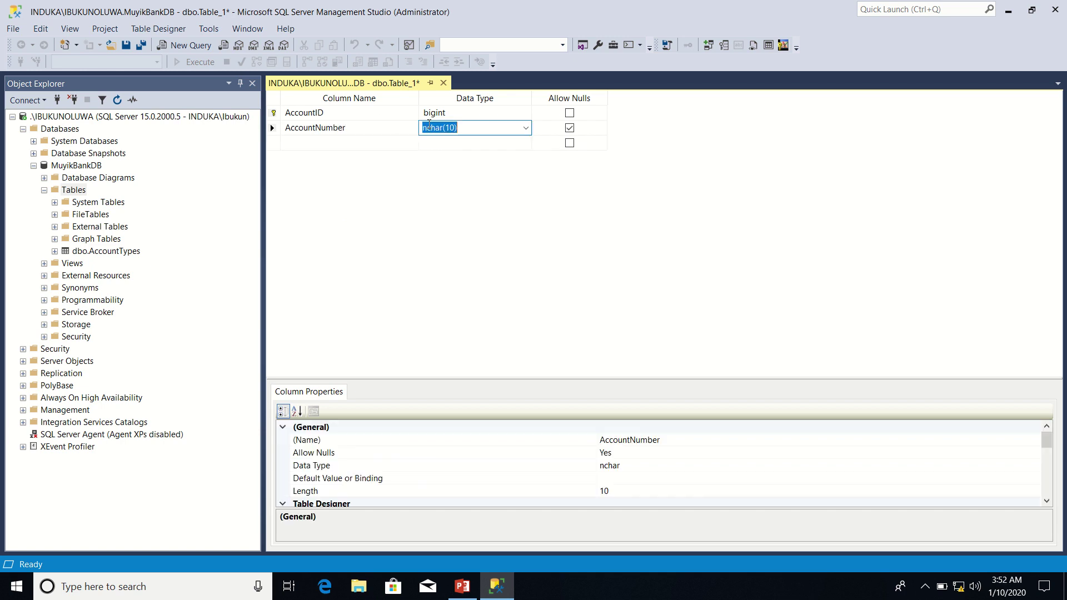
left_click(525, 128)
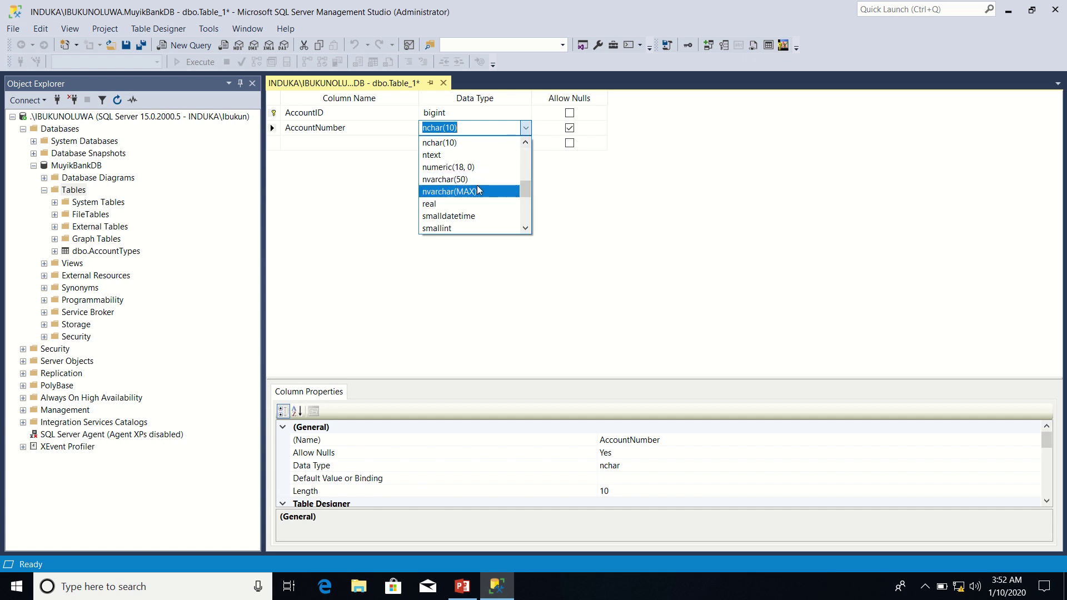
left_click(477, 191)
left_click(522, 130)
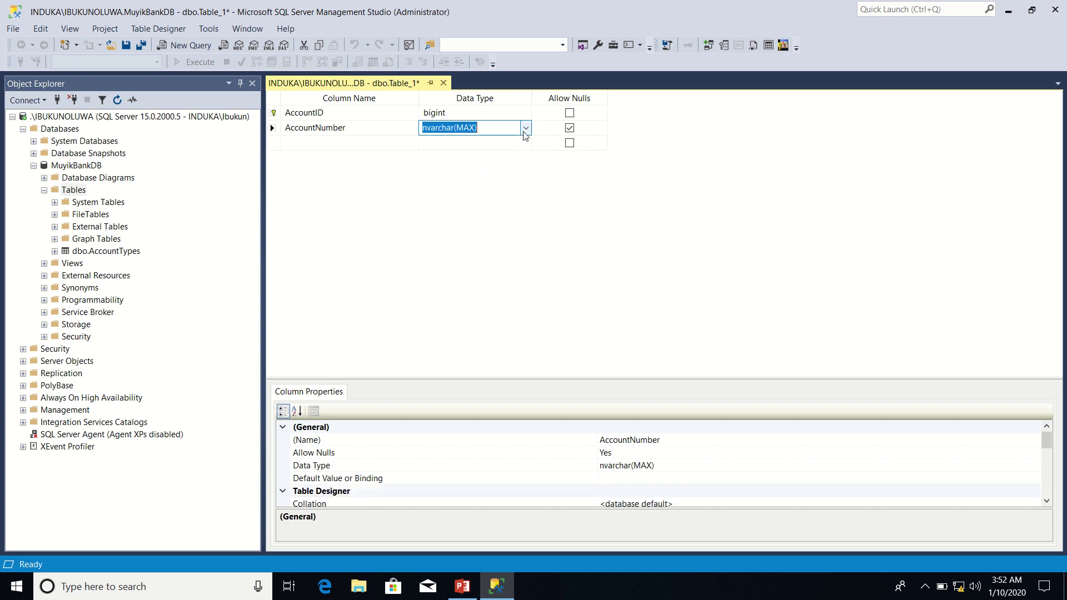
left_click(525, 128)
left_click_drag(529, 196, 528, 185)
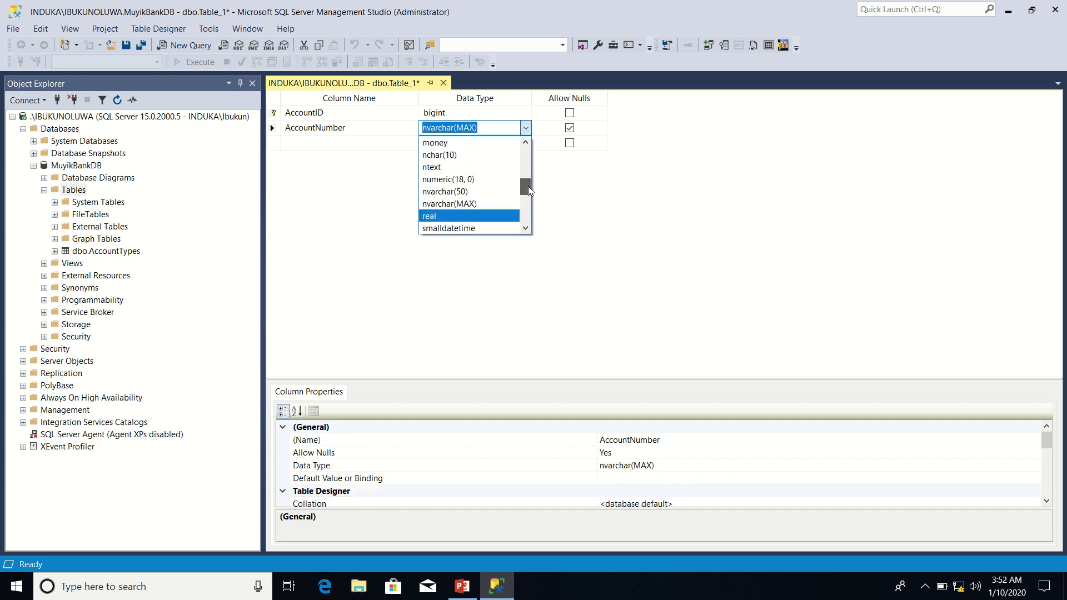
left_click(484, 192)
left_click(569, 128)
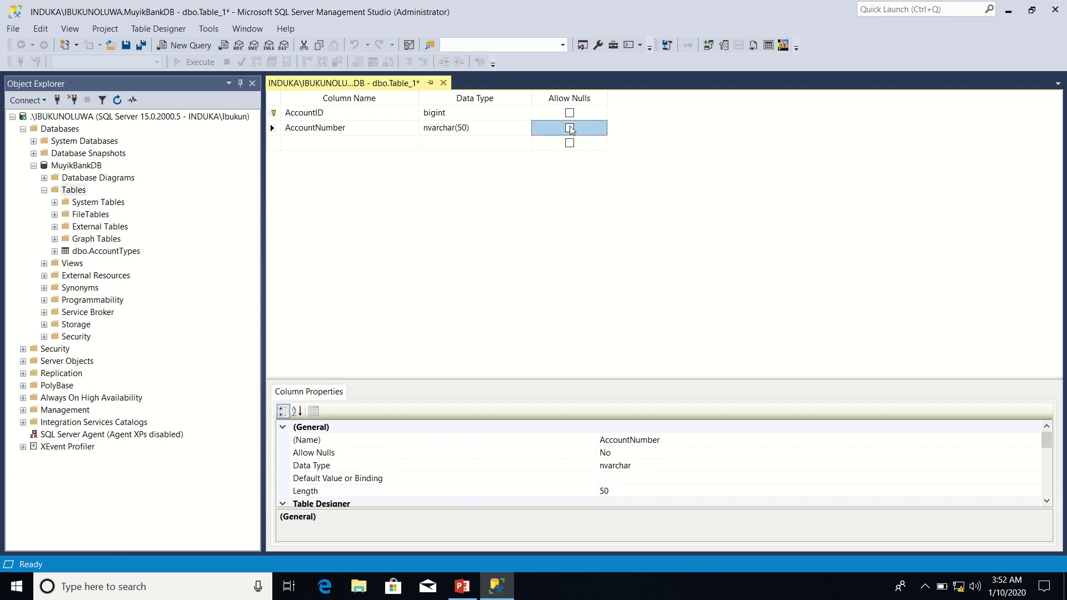
Add a FirstName column with the data type nvarchar(50) that does not allow nulls
left_click(311, 141)
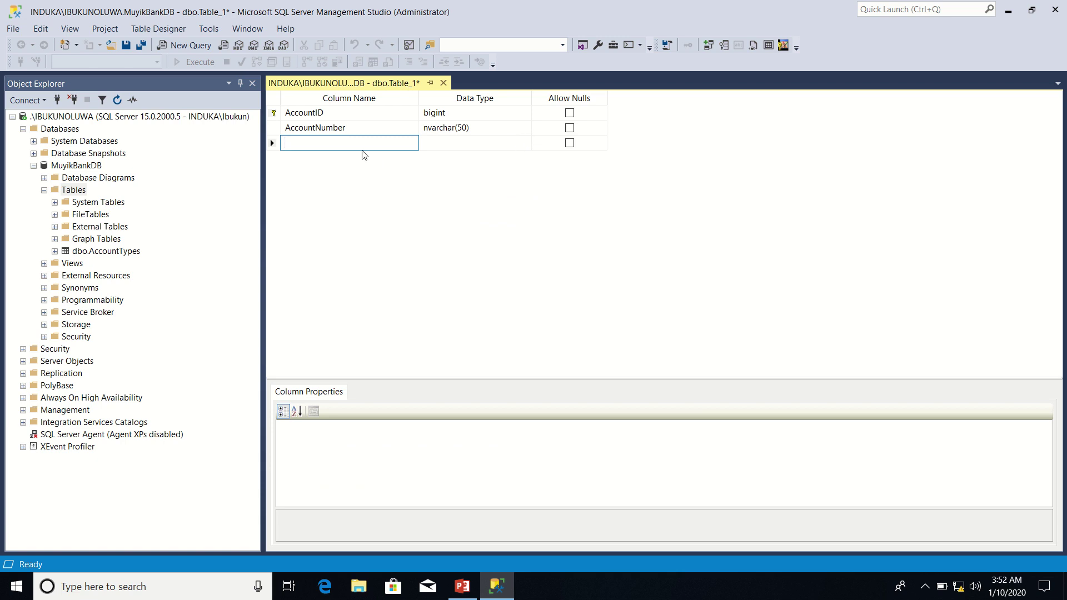
type("FirstName")
key("Tab")
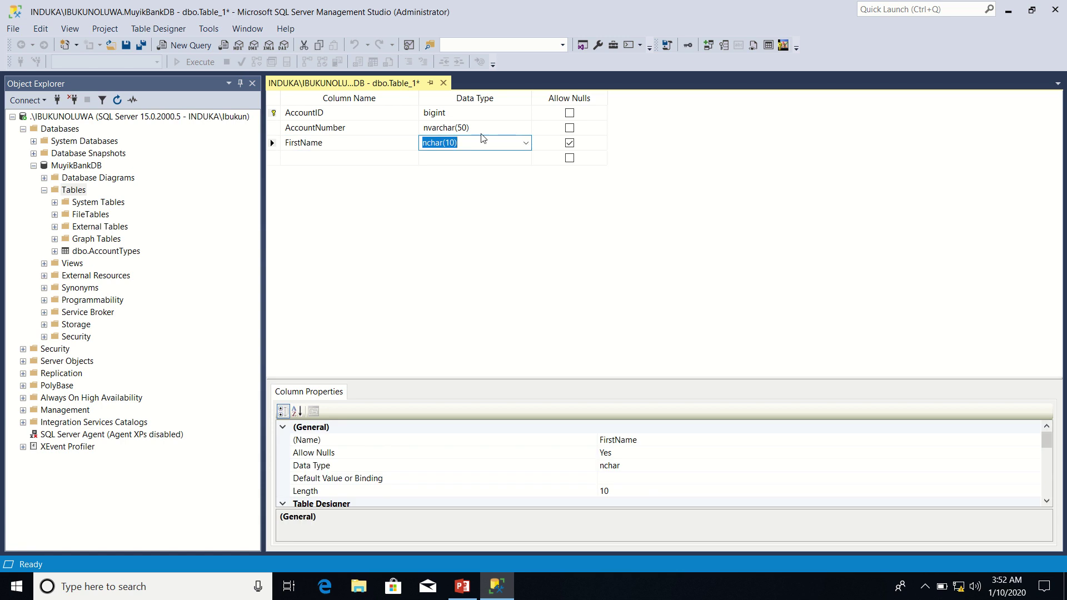
left_click(526, 143)
left_click(485, 194)
left_click(570, 143)
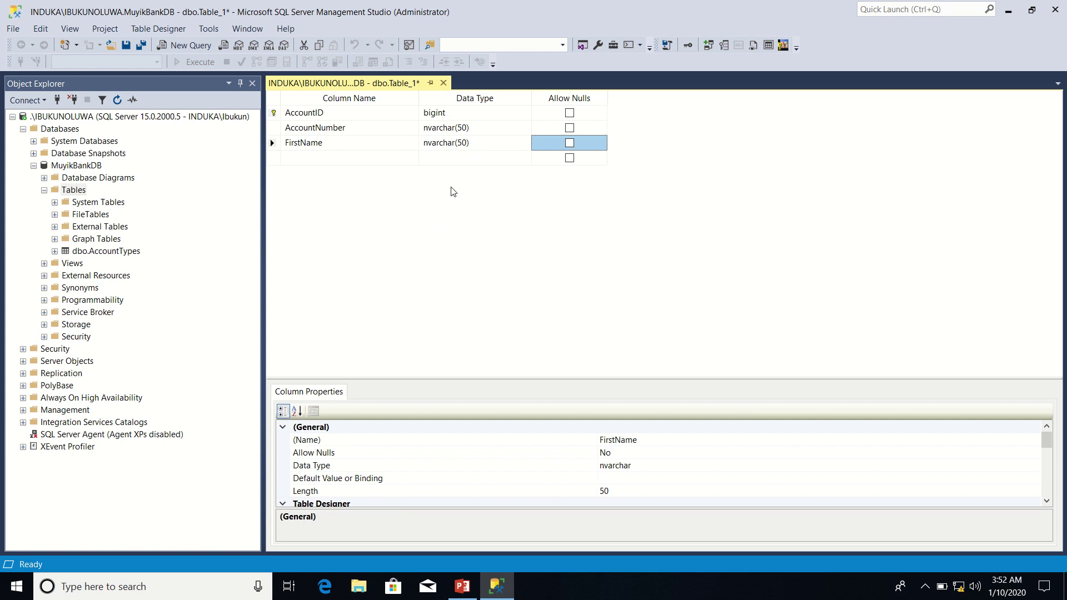
Add an OtherNames column with the data type nvarchar(100), leaving nulls allowed
left_click(323, 157)
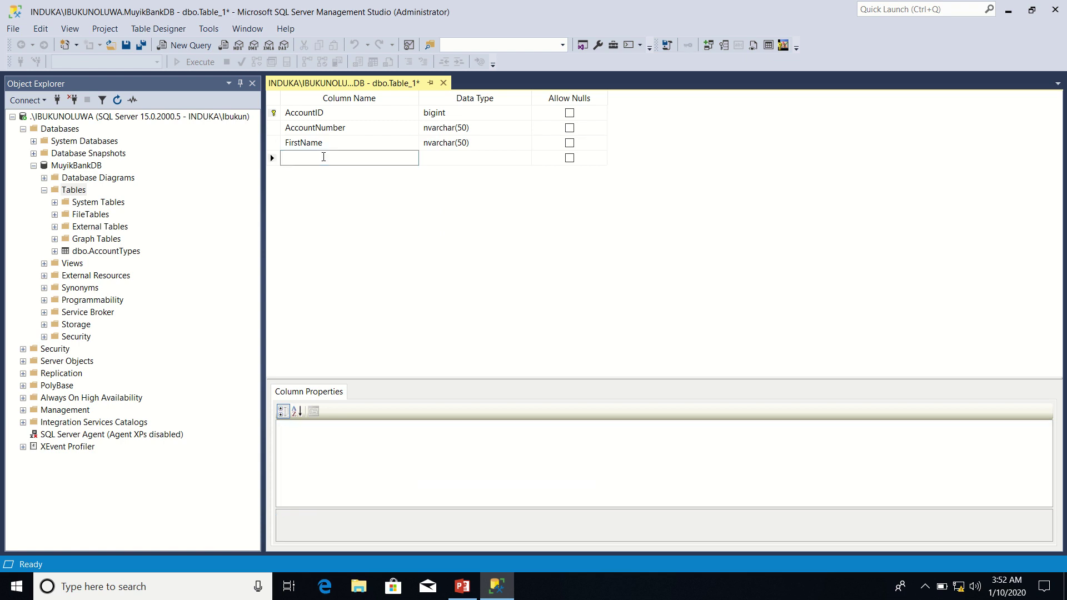
type("OtherNames")
left_click(491, 158)
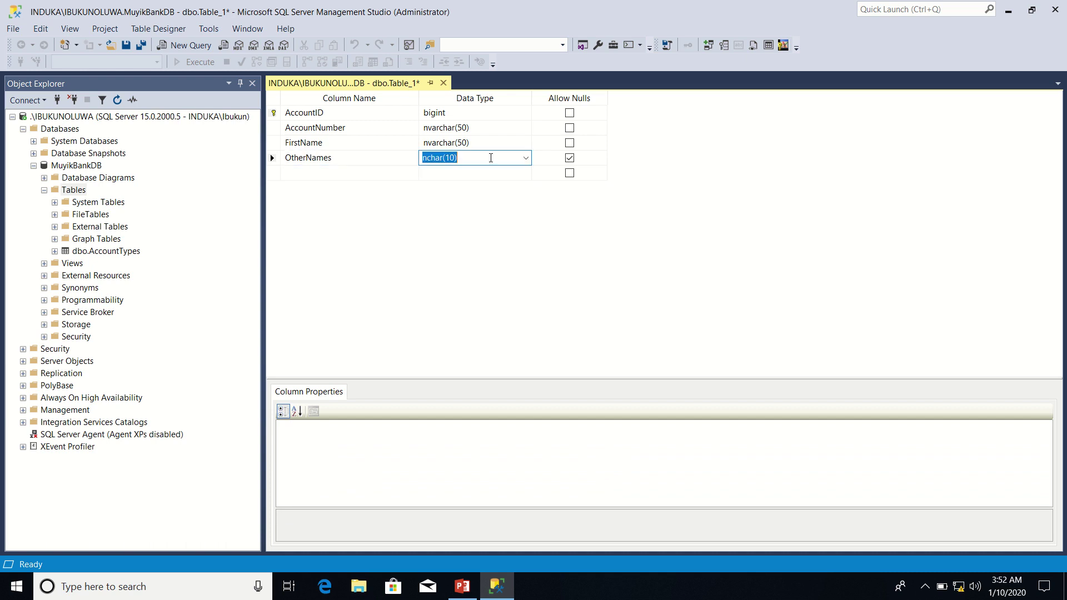
type("nv")
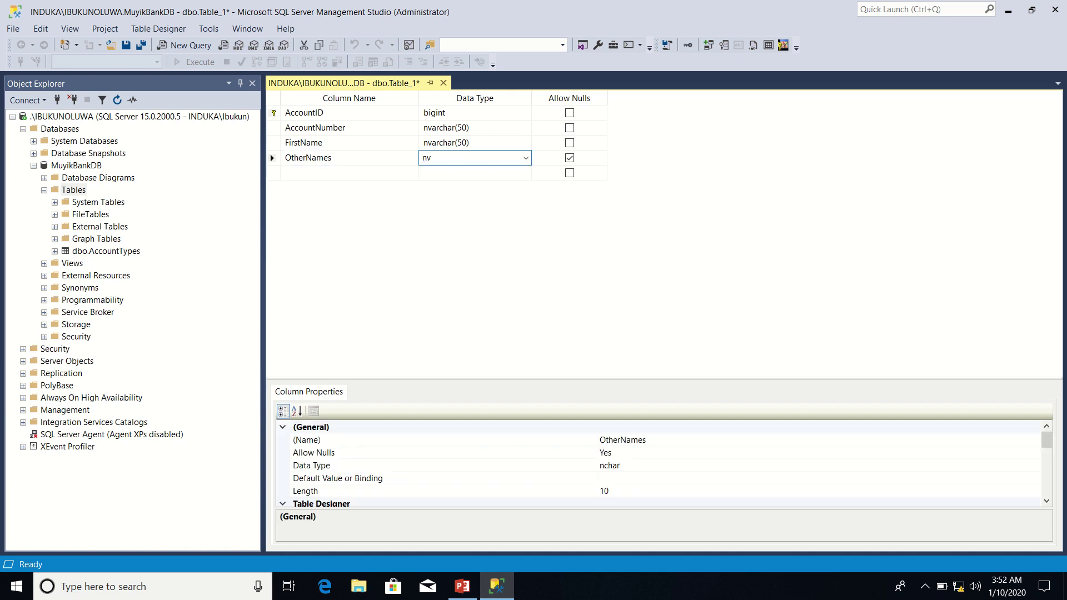
left_click(525, 158)
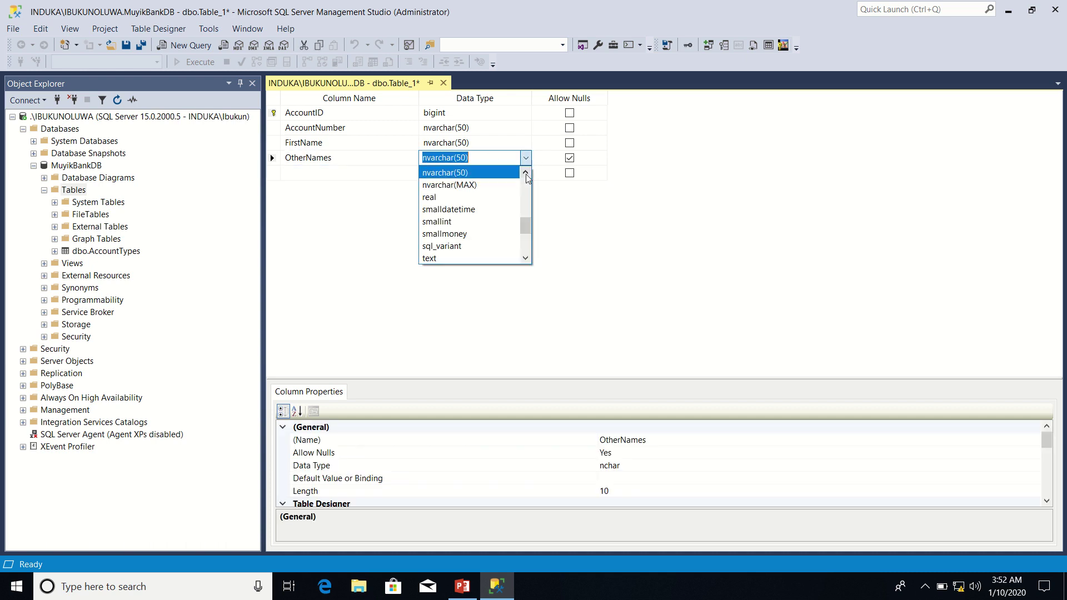
left_click(495, 178)
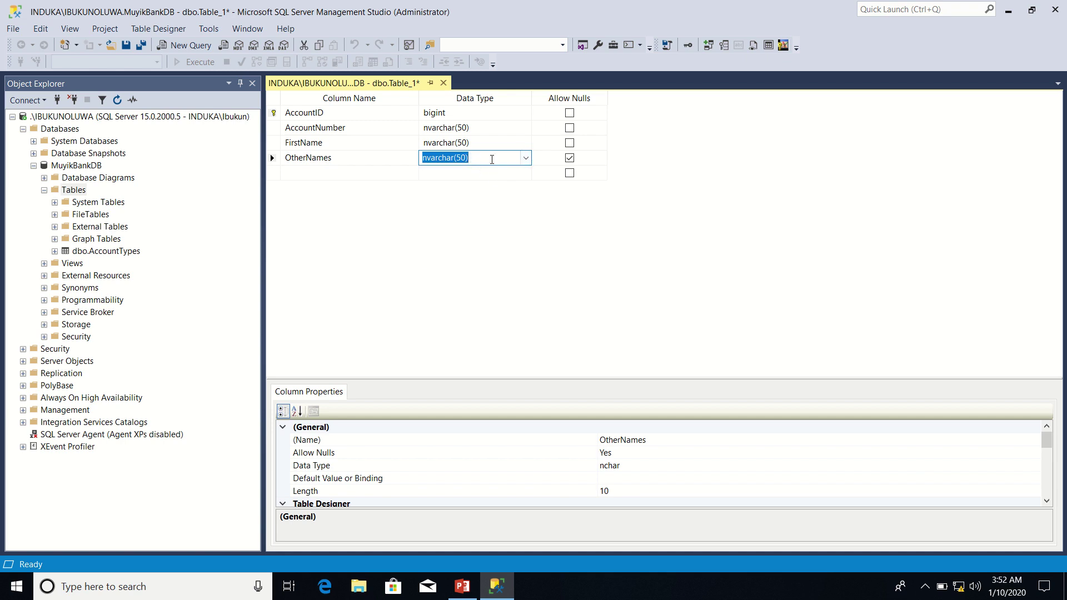
left_click(468, 161)
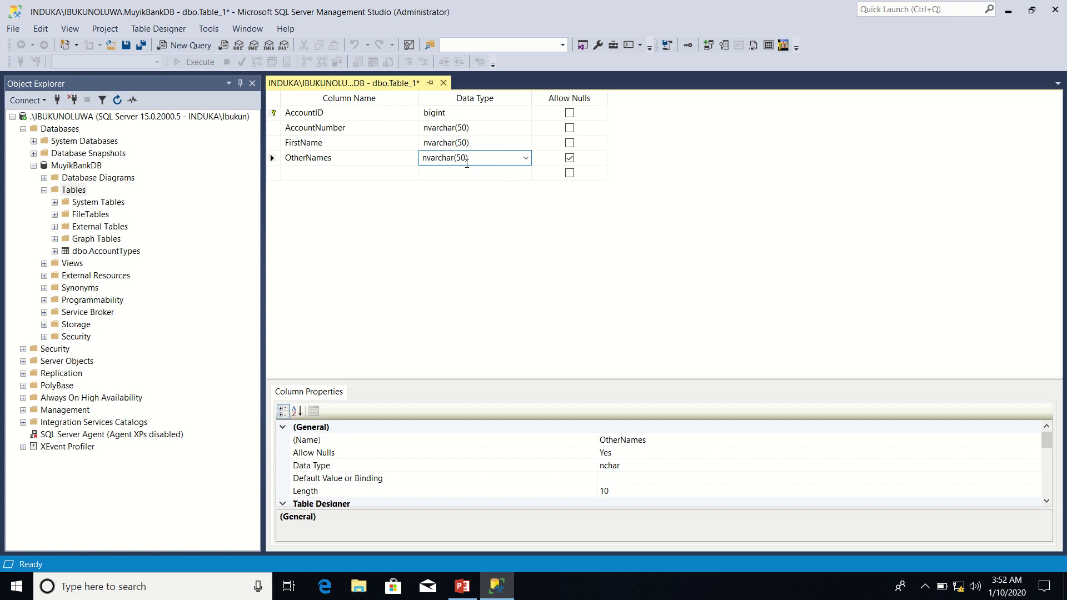
key("BackSpace")
key("BackSpace")
type("100")
Add a LastName column of type nvarchar(50) and make it non-nullable
left_click(319, 173)
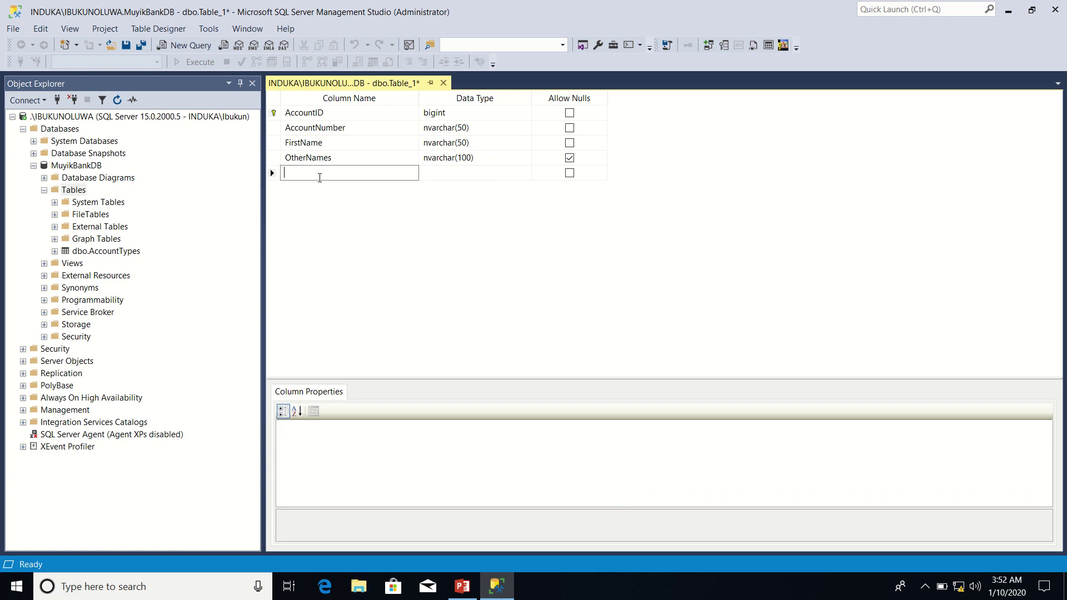
type("LastName")
key("Tab")
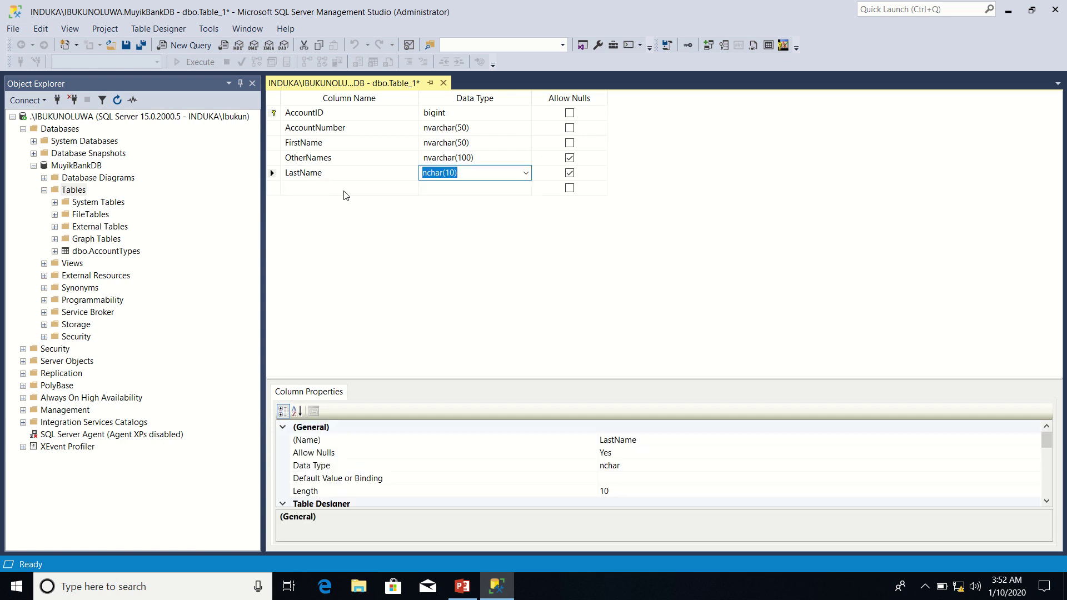
left_click(525, 173)
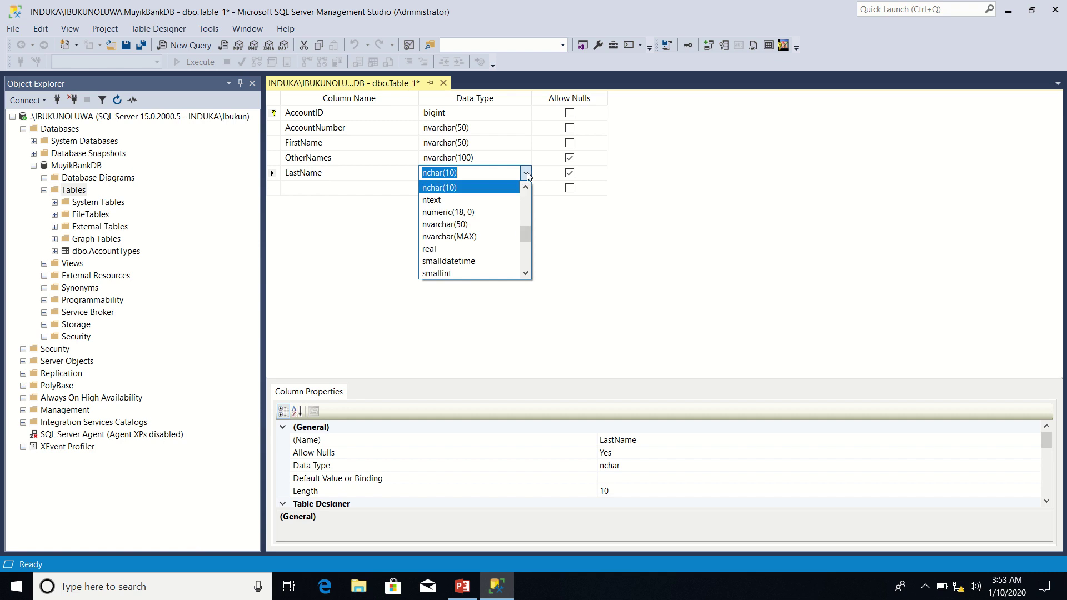
left_click(493, 222)
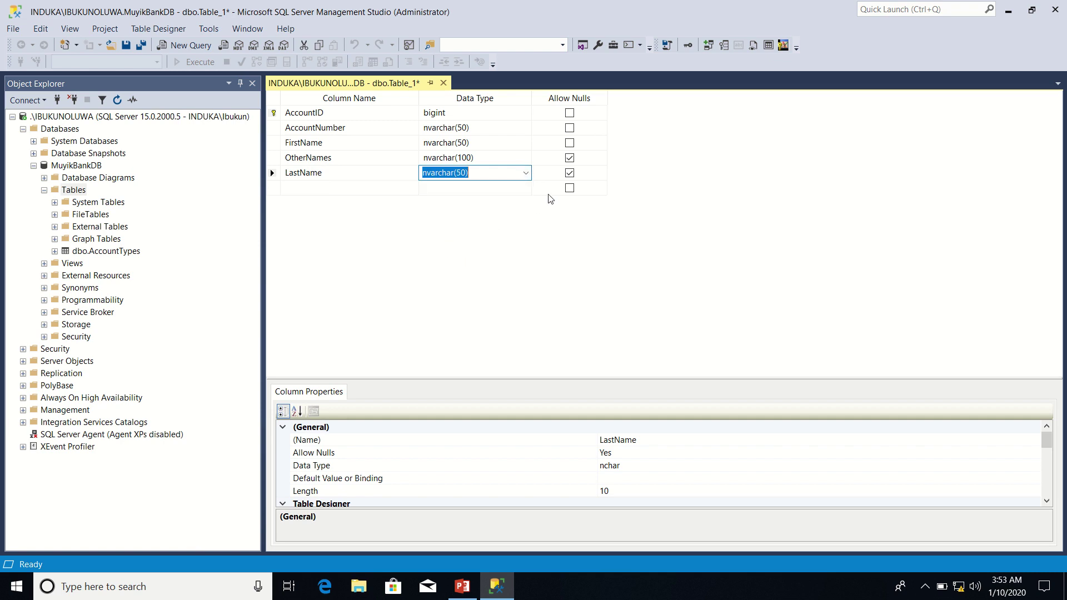
left_click(570, 174)
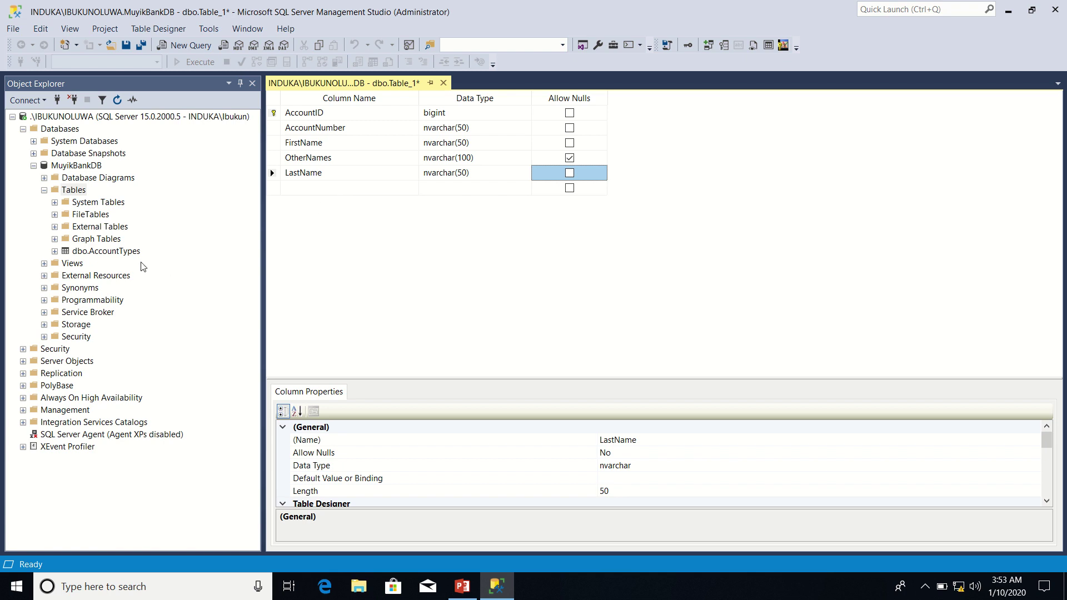
Expand the columns of the dbo.AccountTypes table and check the name and type of its primary key column
left_click(54, 251)
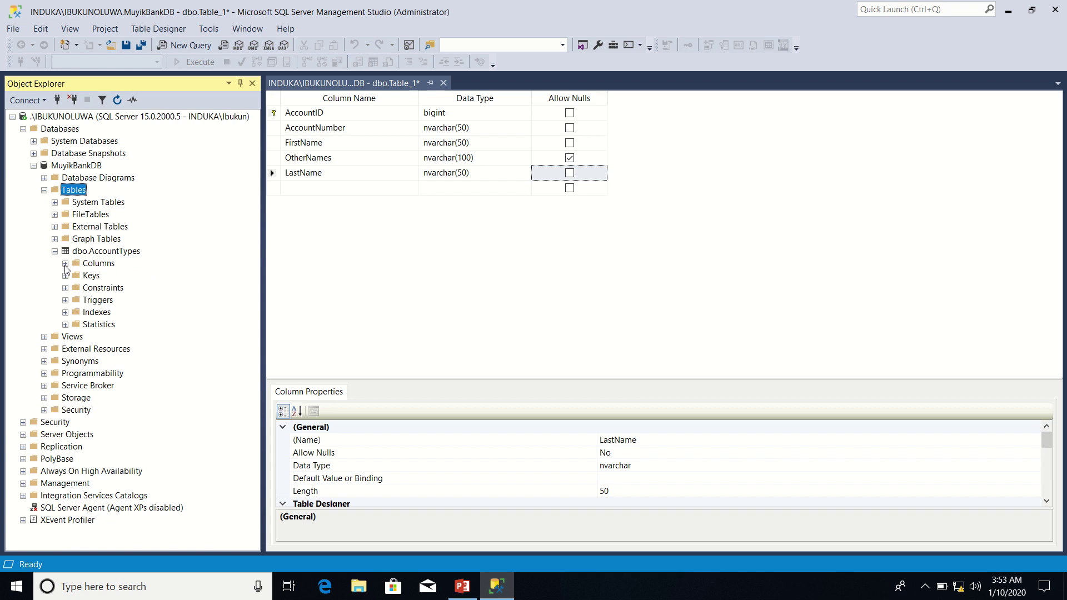
left_click(65, 263)
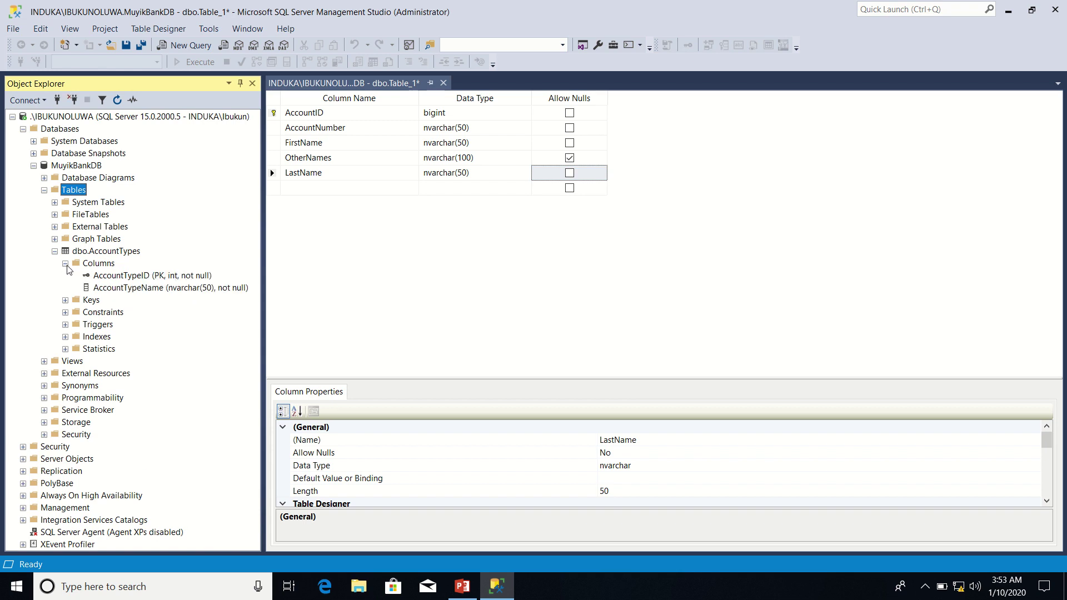
left_click(122, 280)
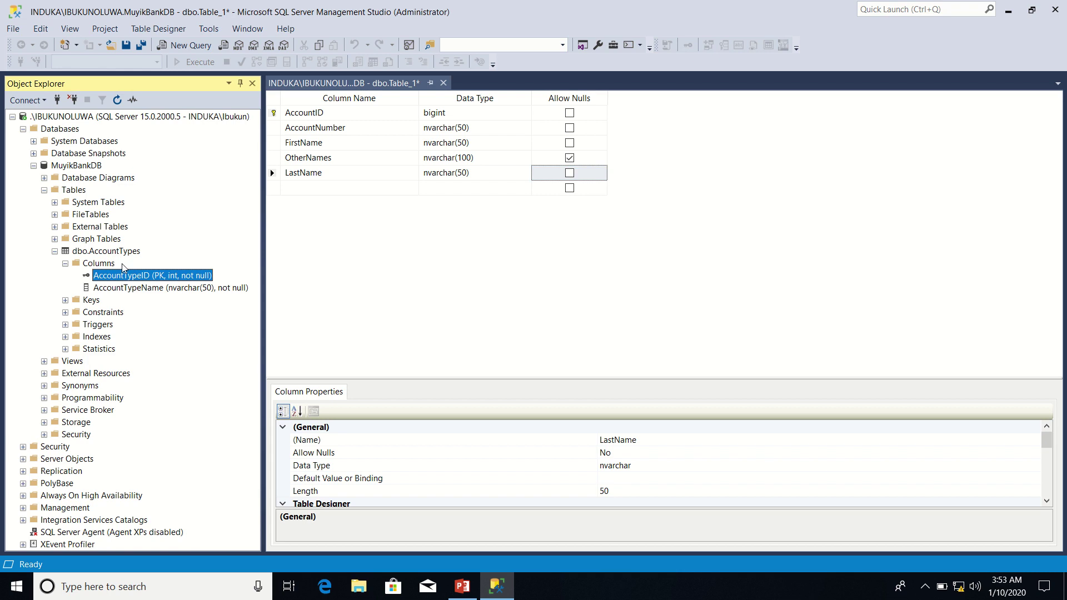
left_click(124, 276)
Add an AccountTypeID column with the data type int to the new table and disallow nulls
left_click(327, 192)
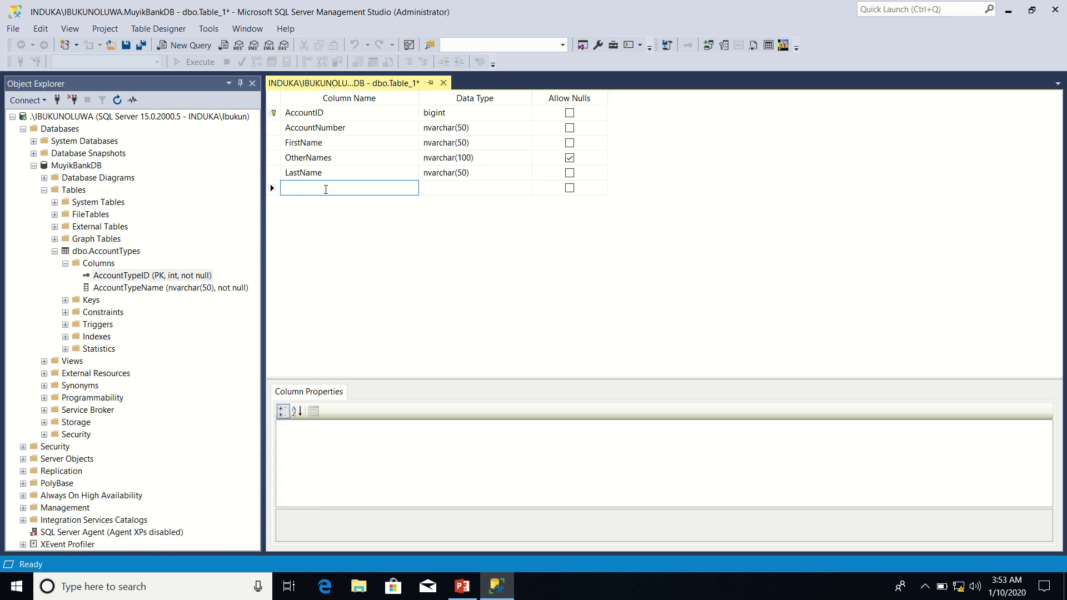
type("AccountTypeID")
key("Tab")
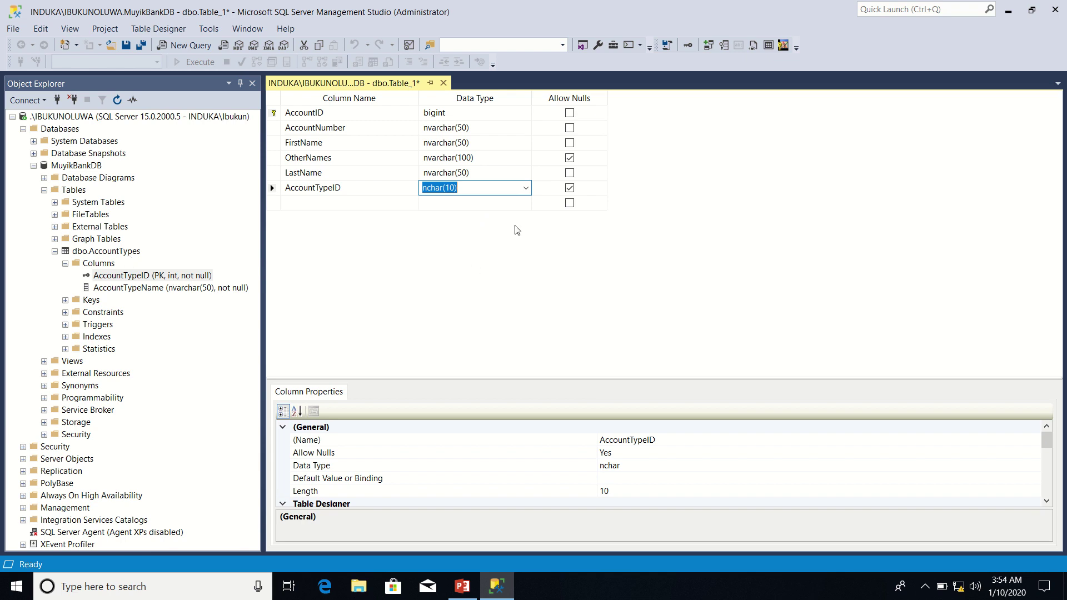
left_click(526, 188)
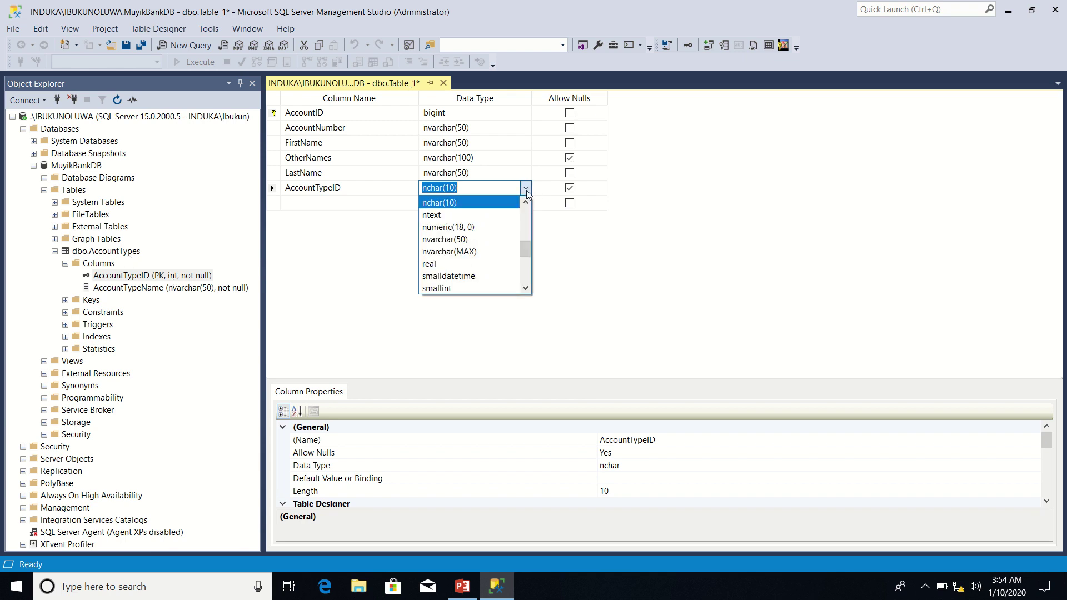
left_click_drag(529, 251, 527, 245)
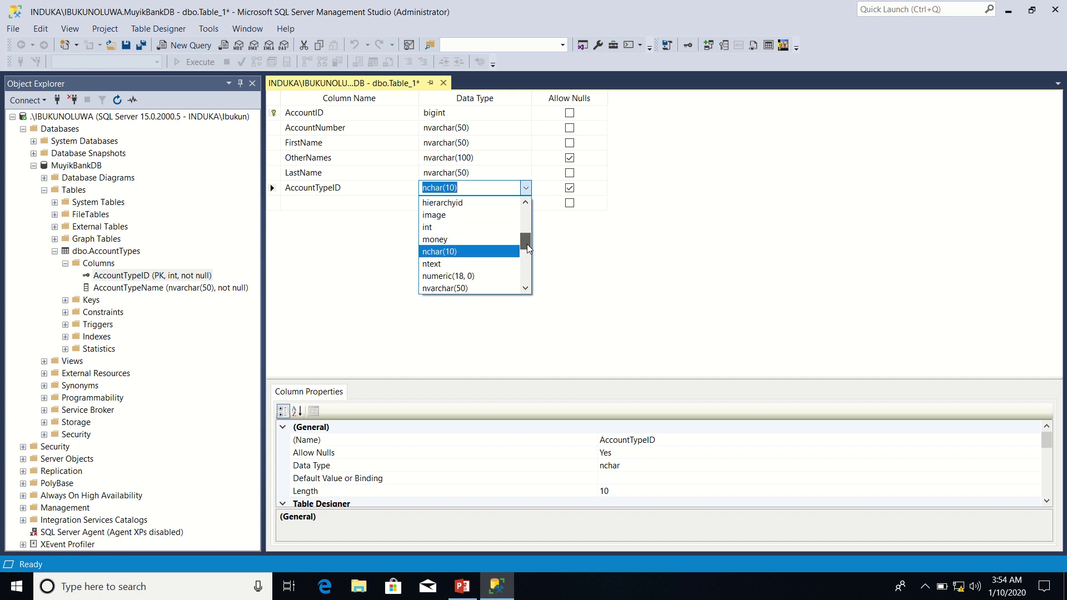
left_click(472, 228)
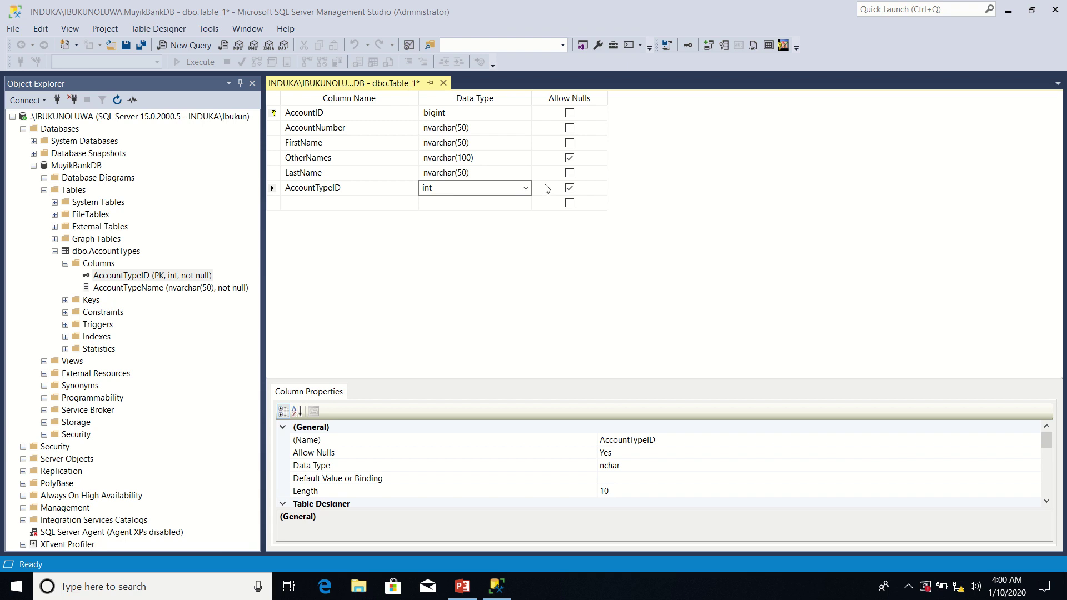
left_click(570, 188)
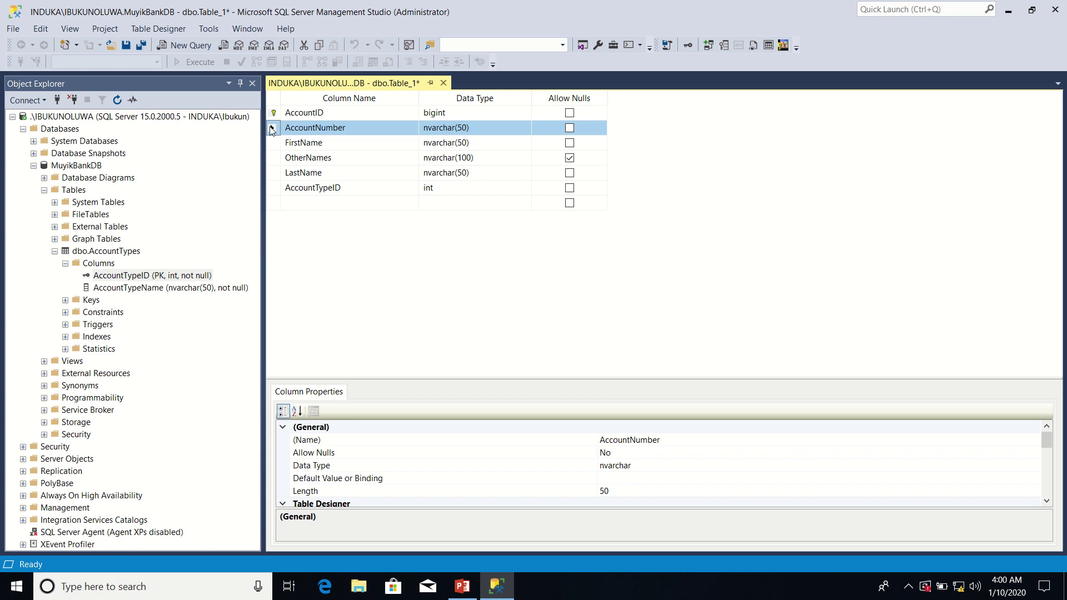
Add a new entry to the table's indexes and keys and name it Unk_AccountNumber
right_click(272, 130)
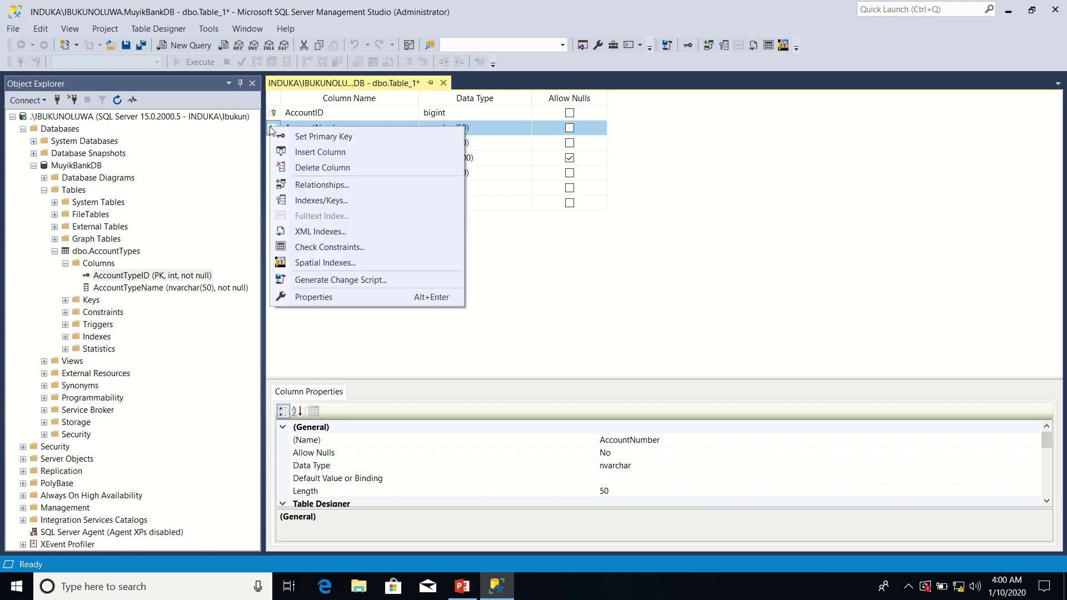
left_click(318, 203)
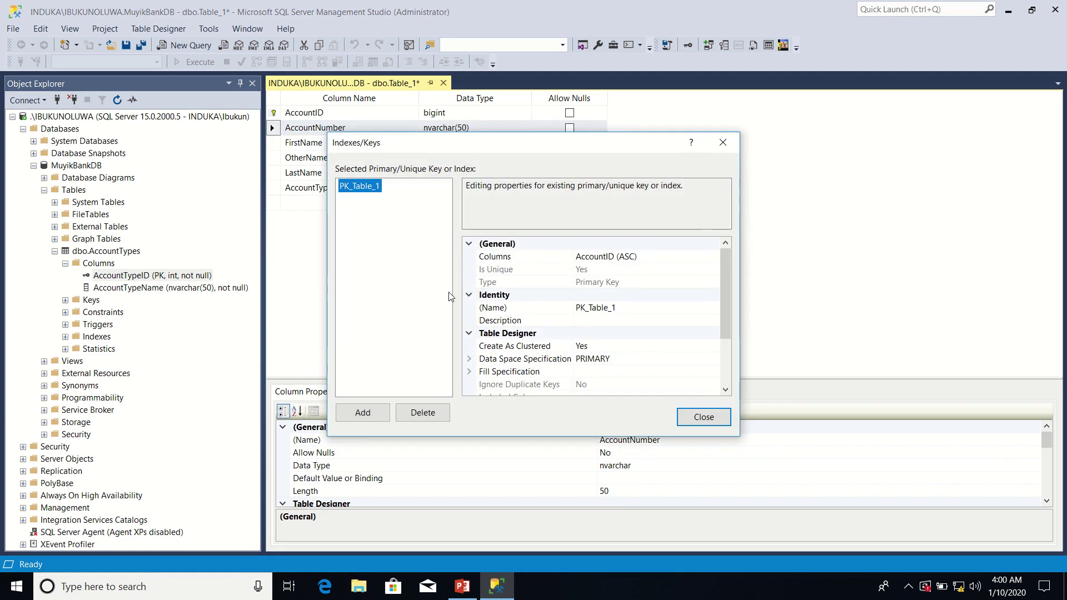
left_click(371, 412)
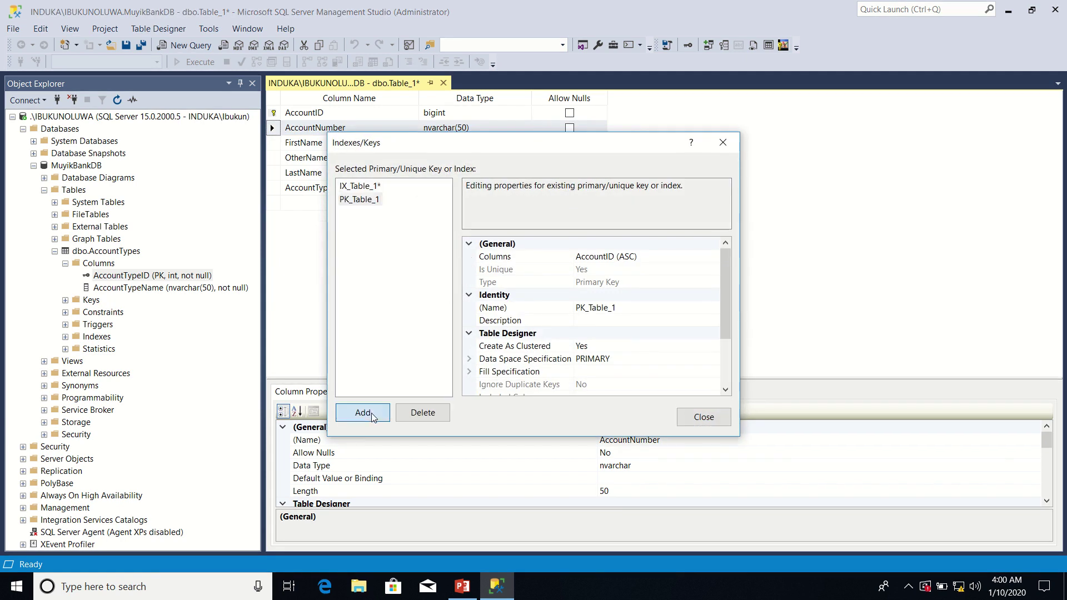
left_click(651, 309)
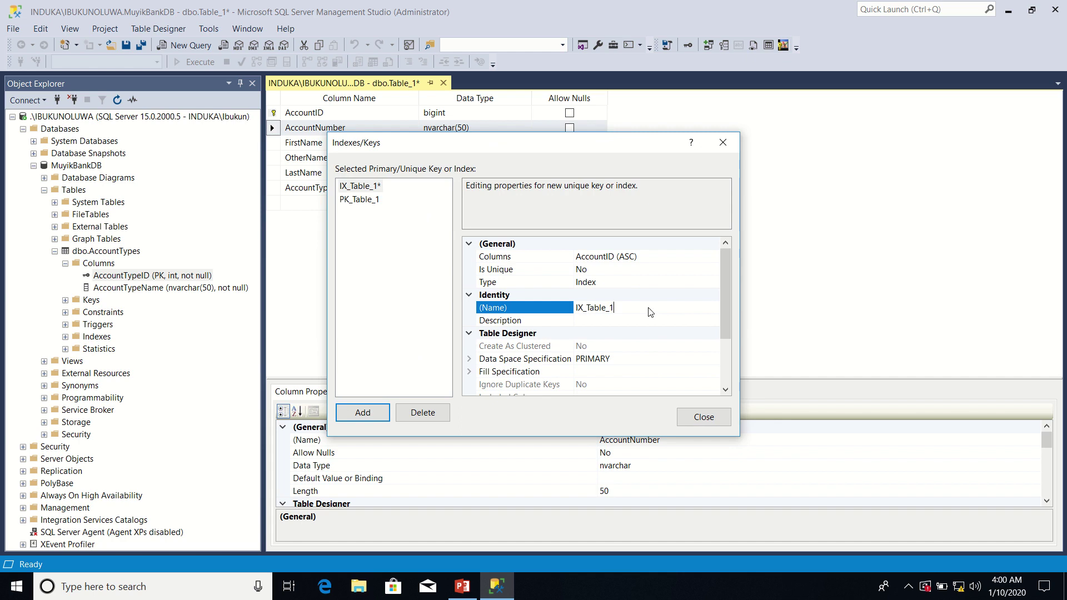
key("BackSpace")
key("BackSpace")
key("BackSpace")
key("BackSpace")
key("BackSpace")
key("BackSpace")
key("BackSpace")
key("BackSpace")
key("BackSpace")
key("BackSpace")
type("Unk_AccountNumber")
Make the Unk_AccountNumber entry a Unique Key on the AccountNumber column and close the indexes and keys settings
left_click(678, 284)
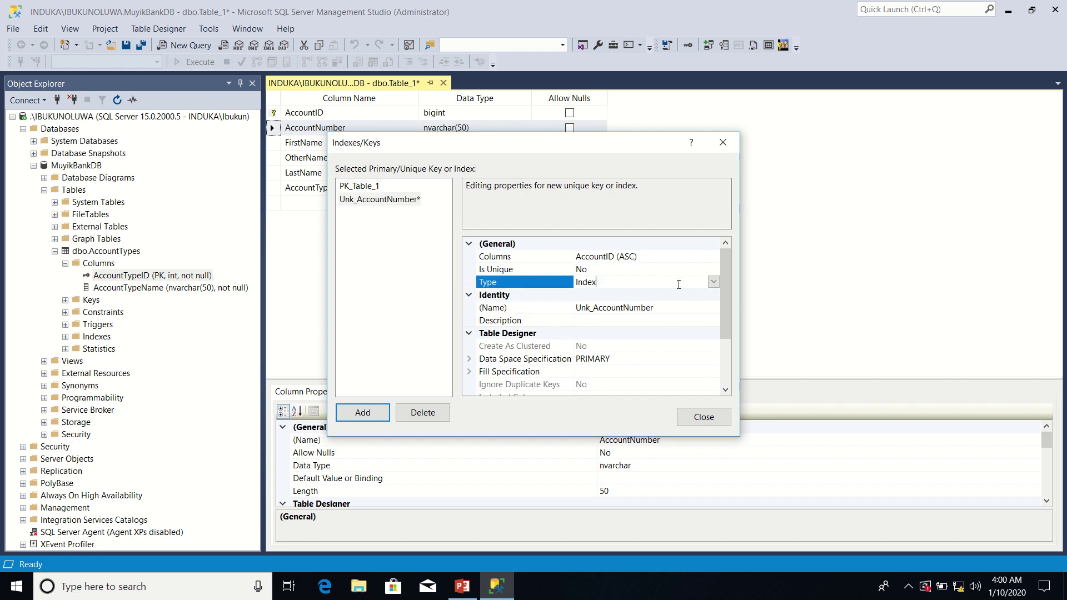
left_click(713, 283)
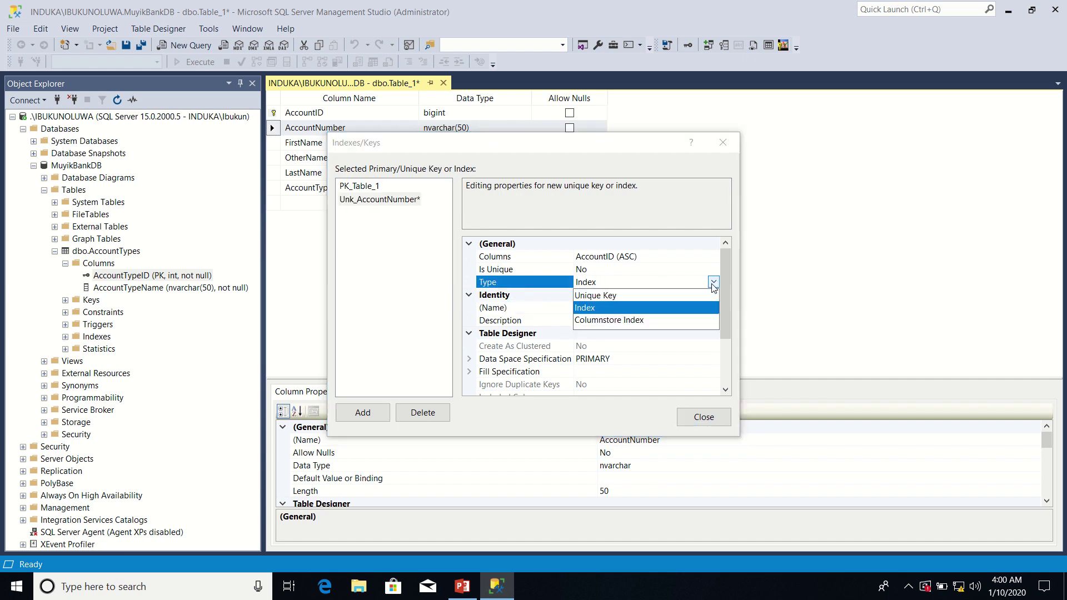
left_click(590, 296)
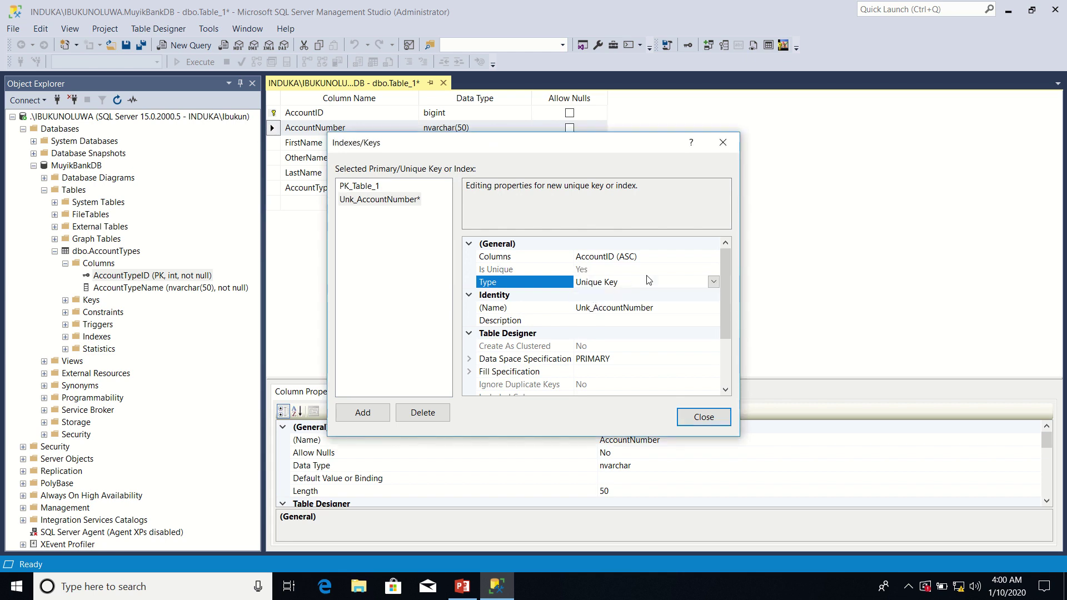
left_click(672, 257)
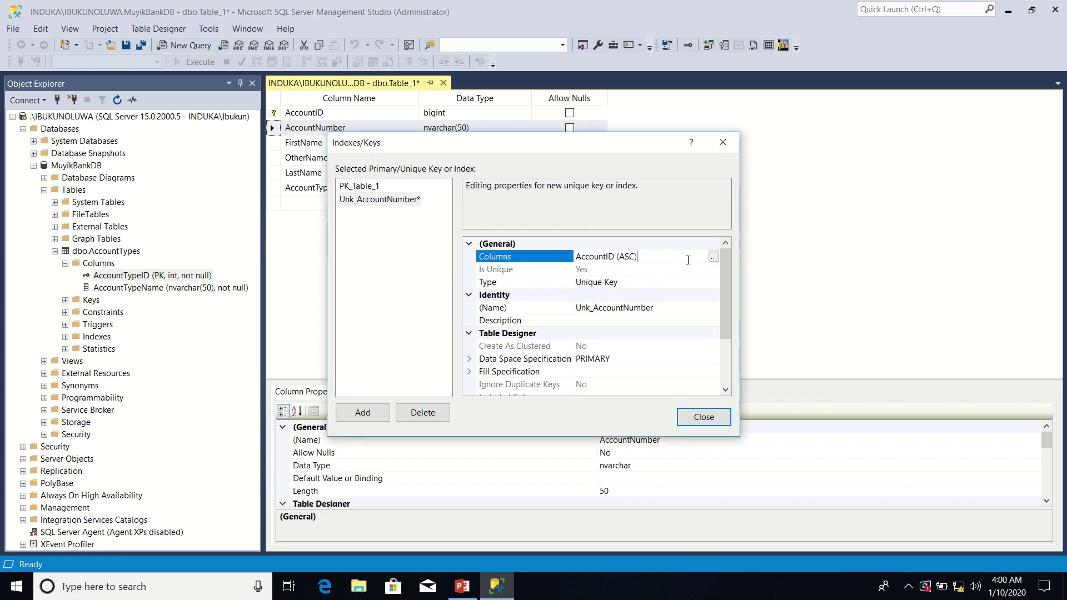
left_click(713, 257)
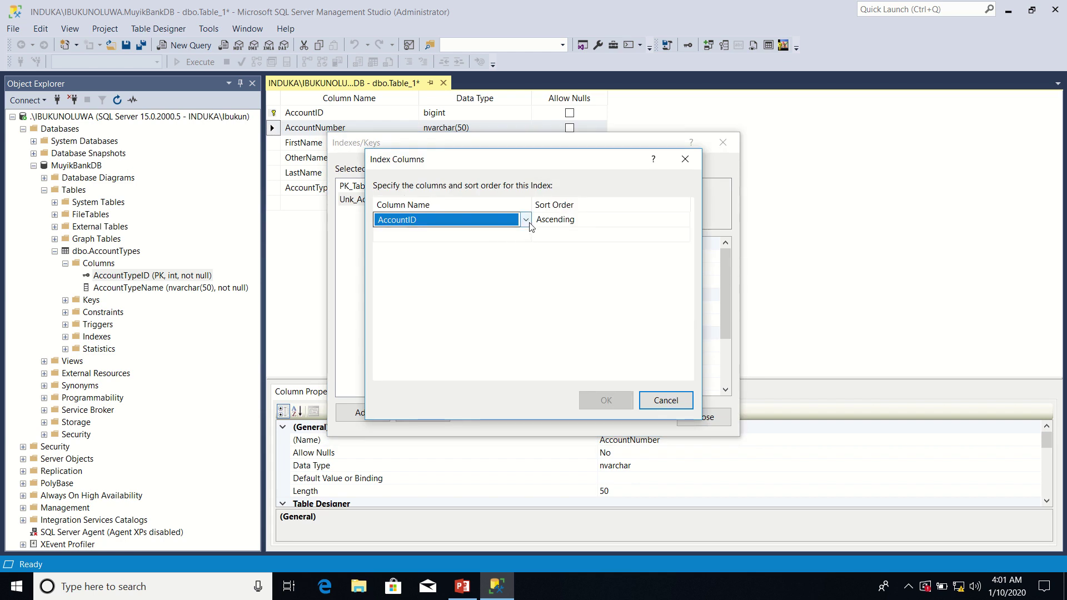
left_click(526, 221)
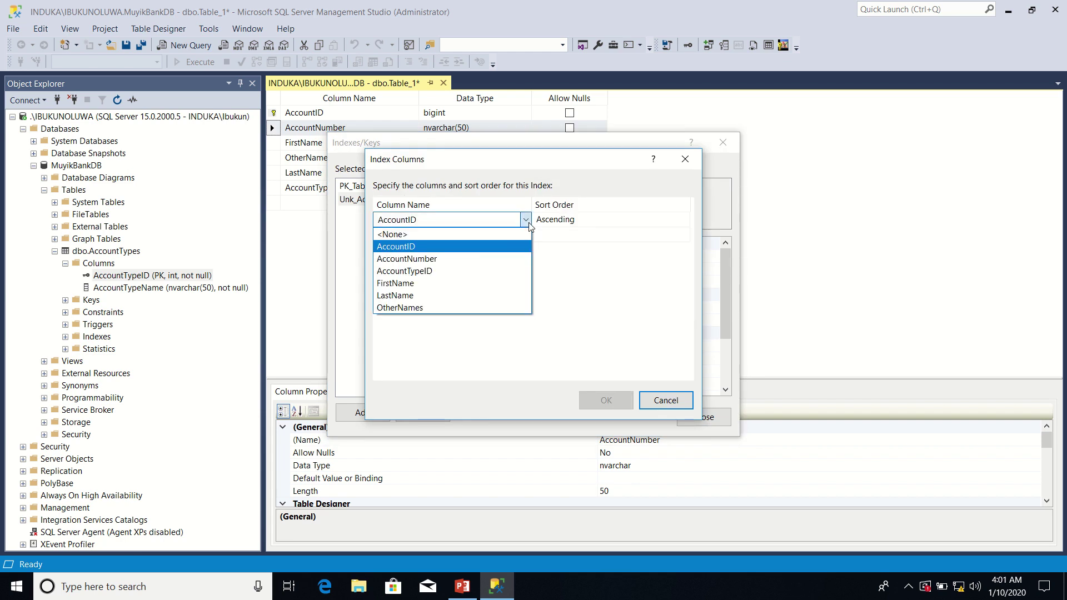
left_click(481, 263)
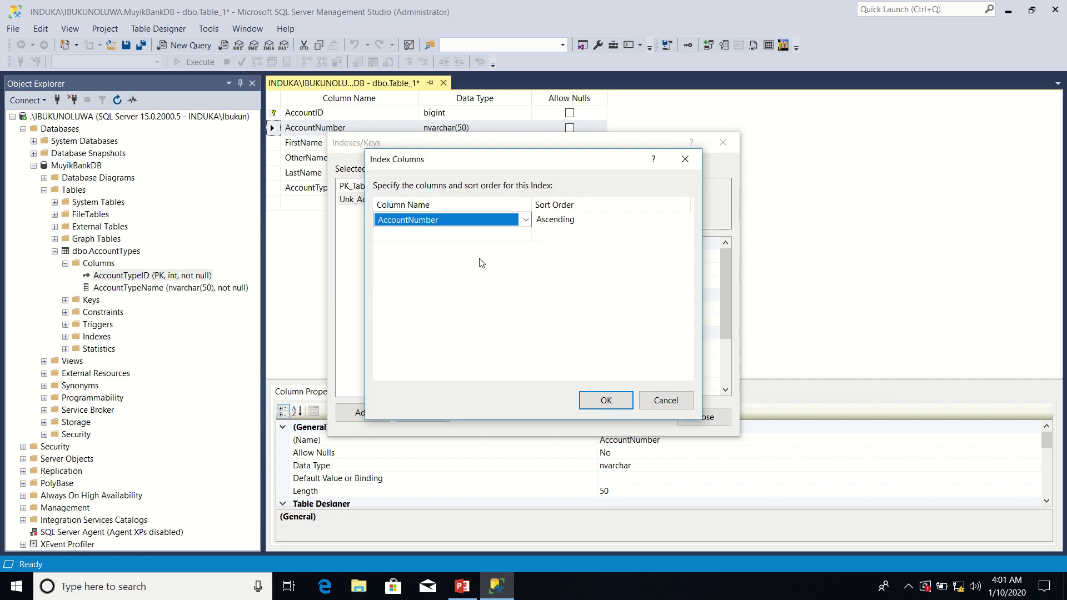
left_click(611, 401)
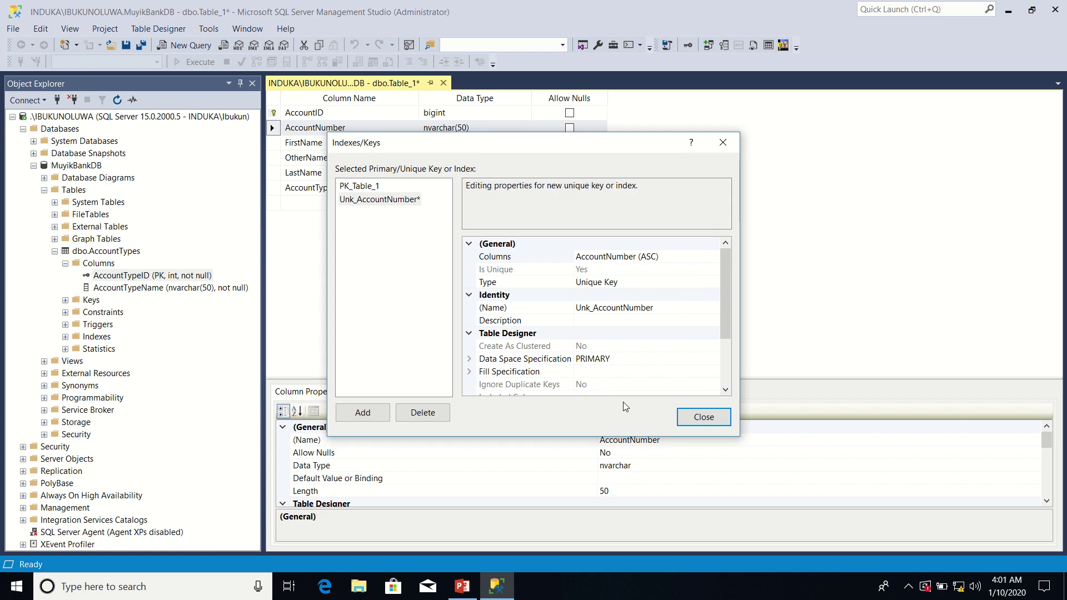
left_click(694, 417)
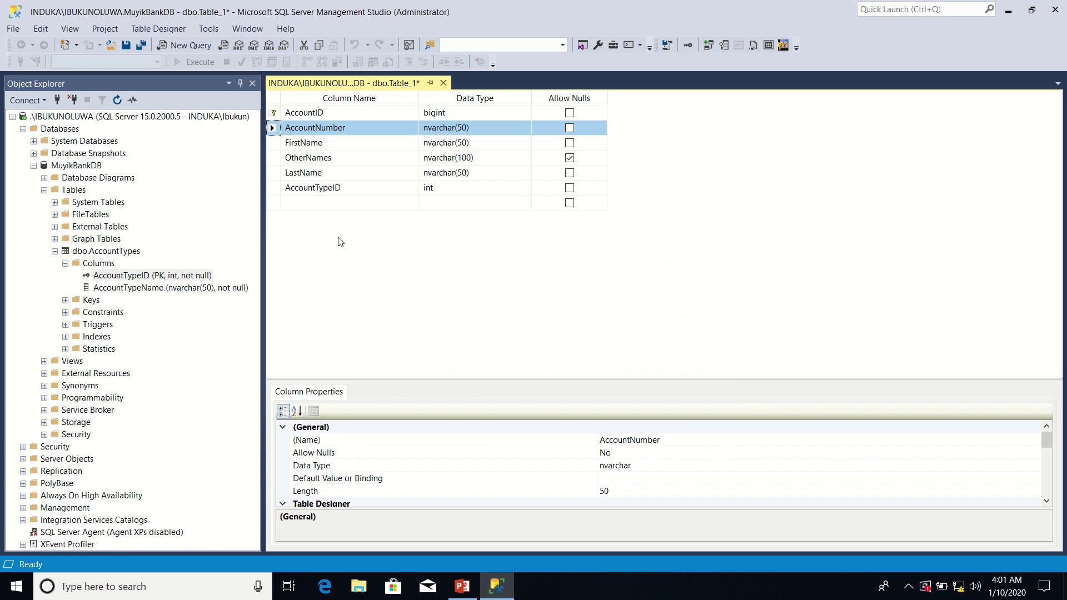
Add a BankVerificationNumber column with the data type nvarchar(50) to the table
left_click(325, 203)
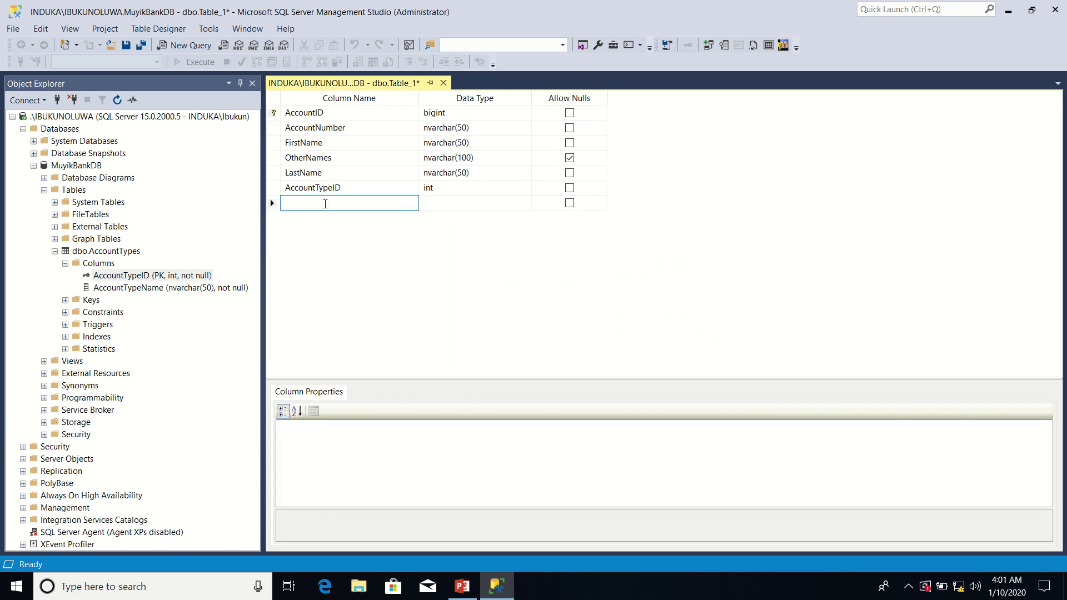
type("BankVerificationNumber")
left_click(445, 204)
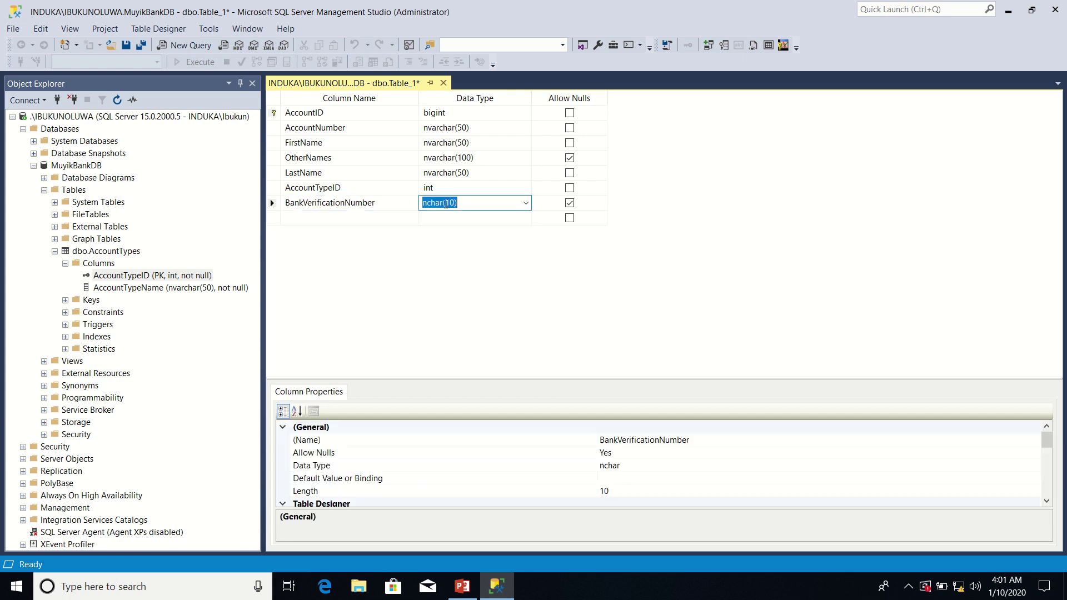
left_click(526, 204)
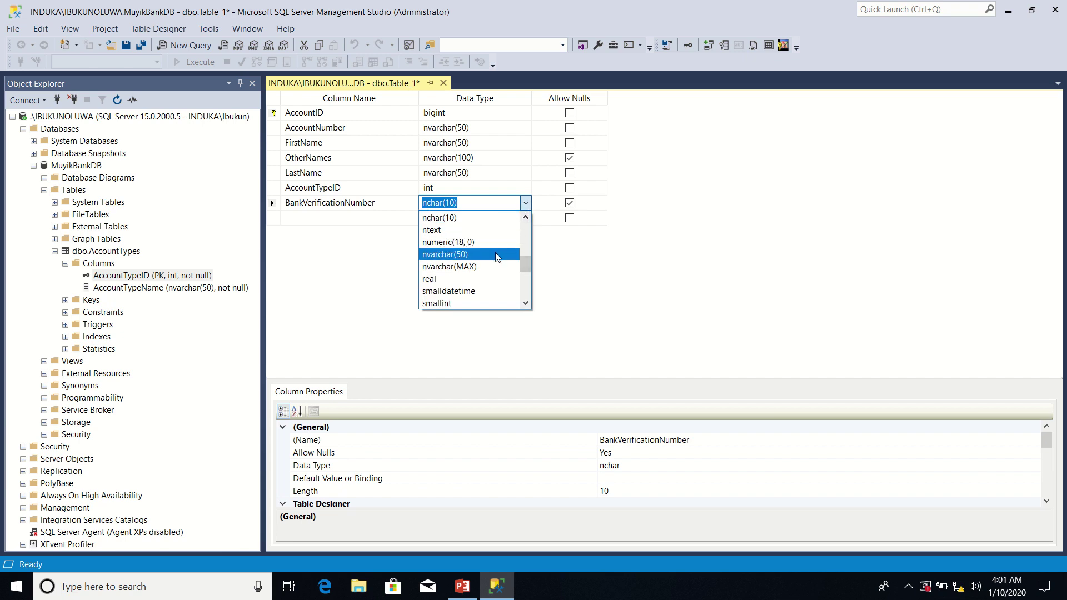
left_click(496, 255)
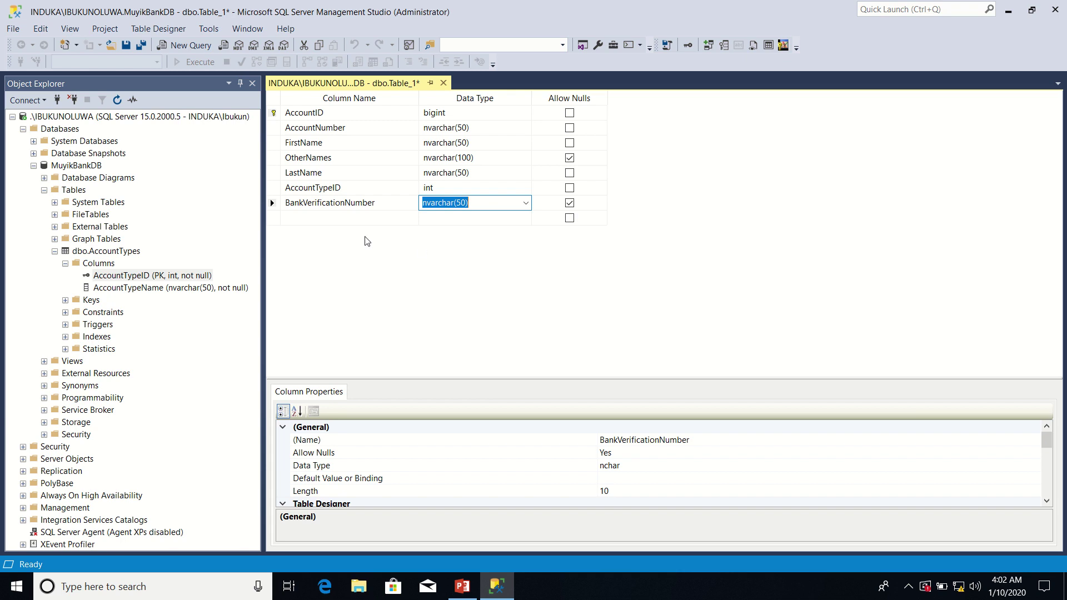
Add a DateOfBirth column with the data type date and disallow nulls for it
left_click(346, 218)
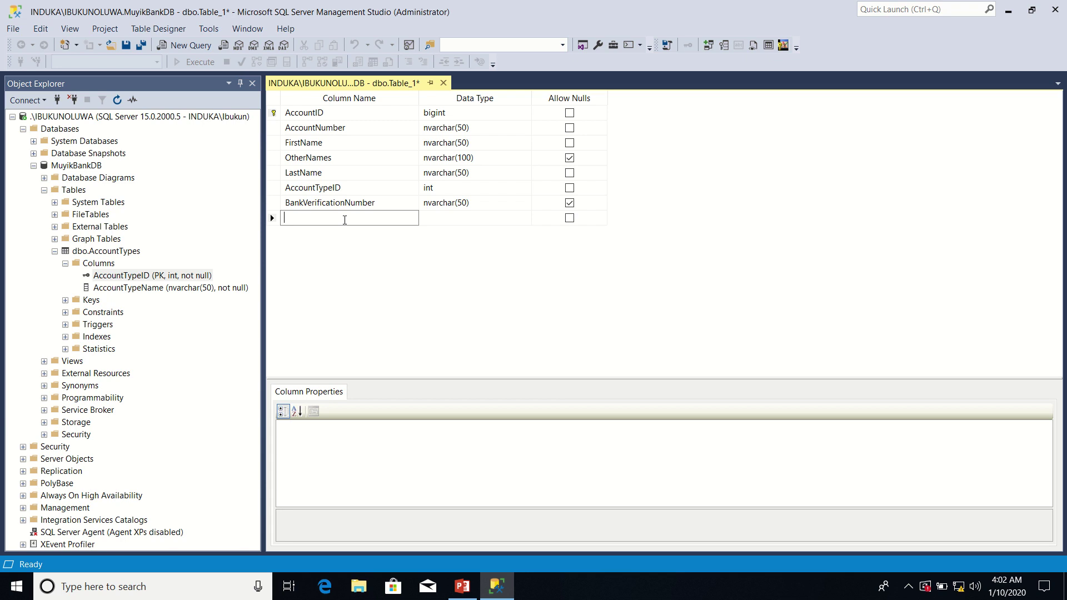
type("DateOfBirth")
key("Tab")
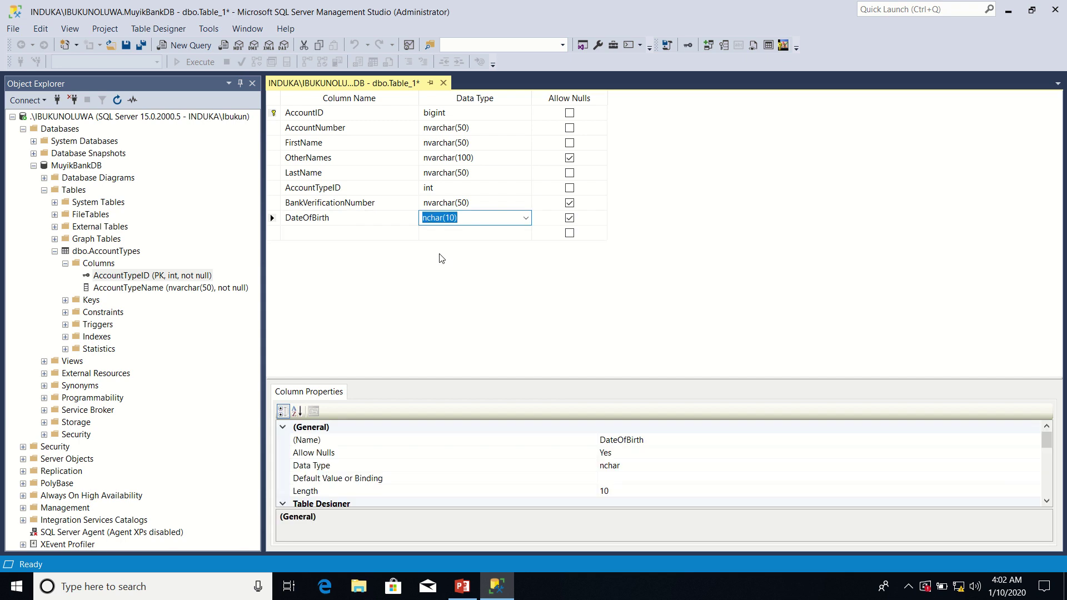
left_click(526, 217)
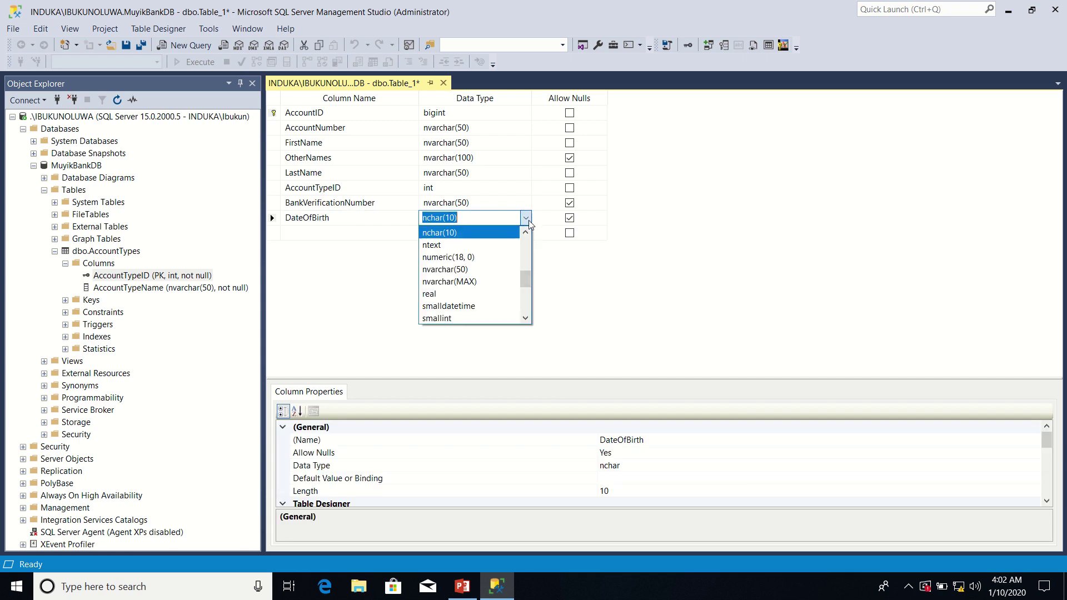
left_click_drag(525, 276, 525, 255)
left_click(498, 234)
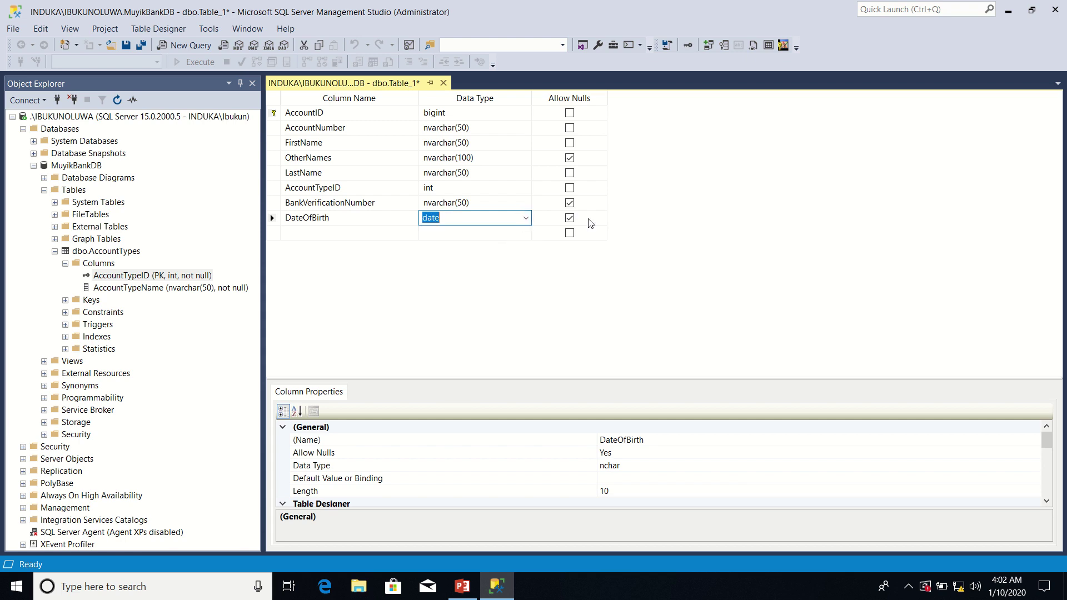
left_click(569, 218)
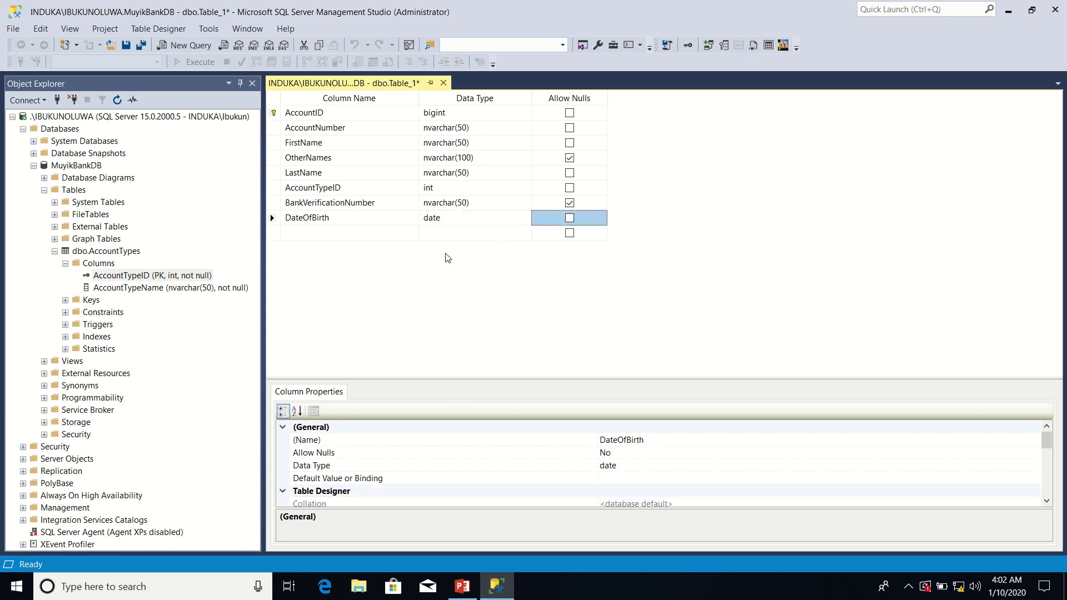
Add a Photo column with the data type varbinary(MAX) to the table
left_click(309, 234)
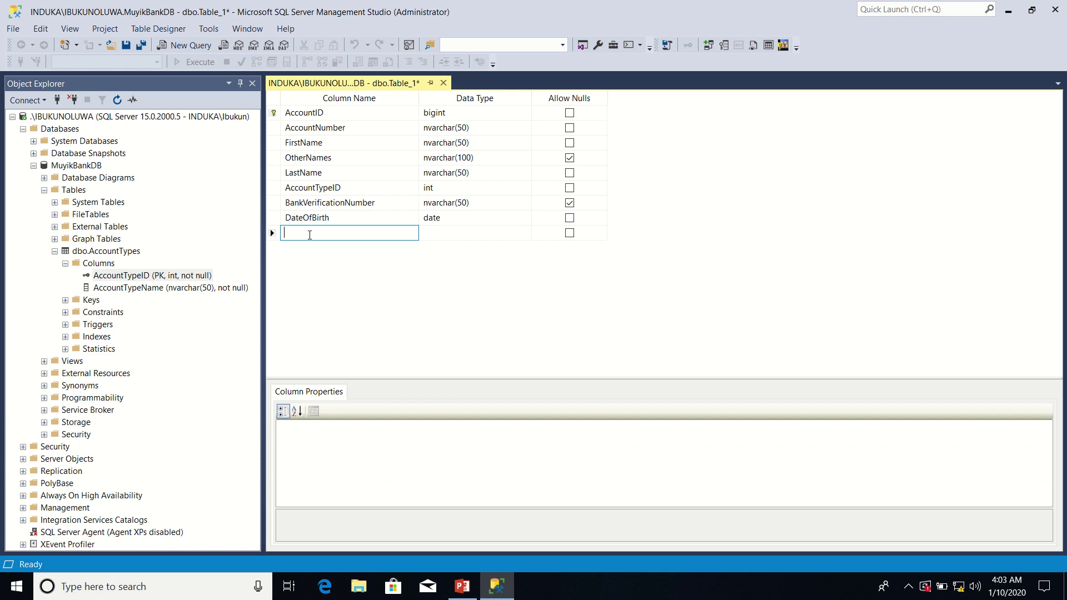
type("Photo")
left_click(446, 234)
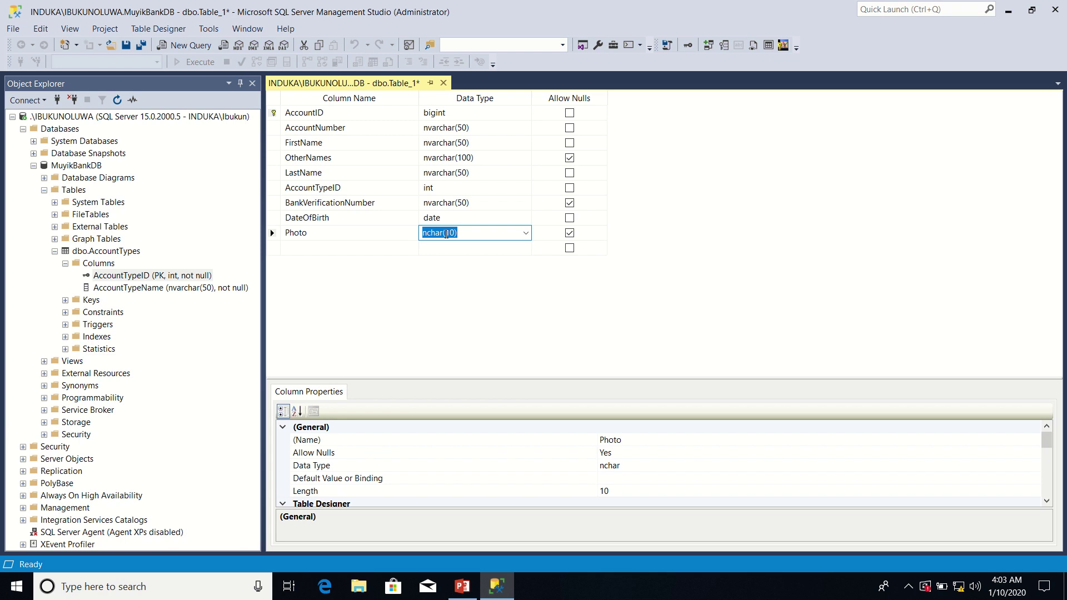
left_click(526, 234)
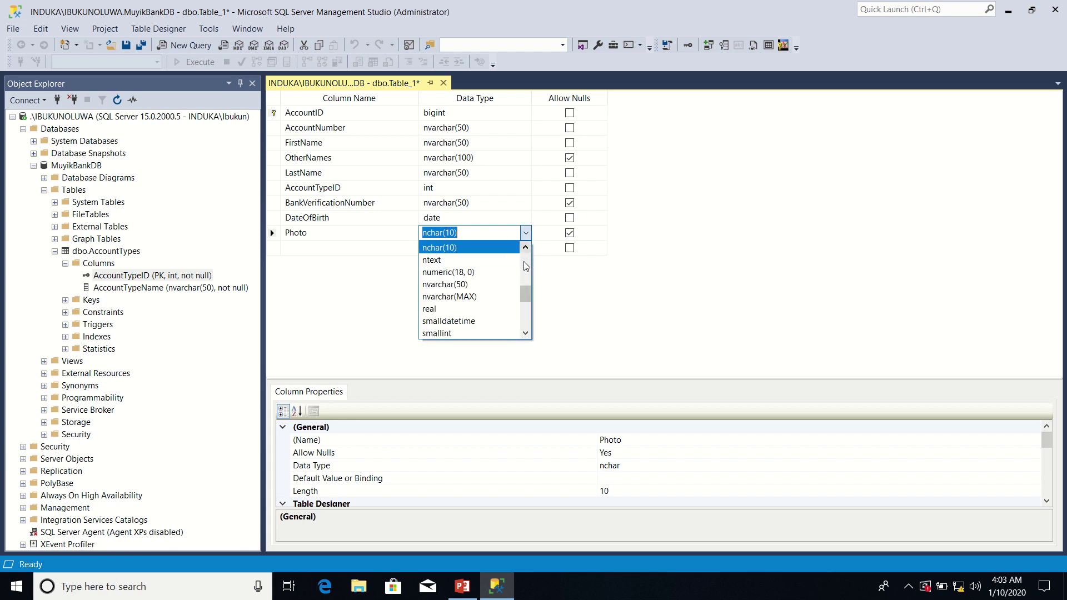
left_click(526, 281)
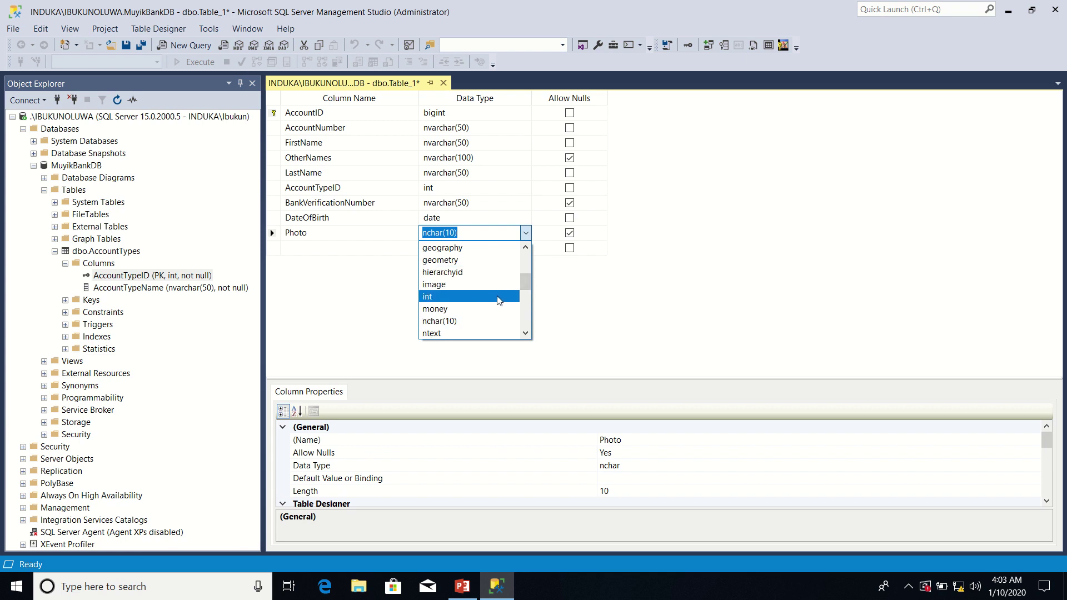
left_click_drag(530, 282, 525, 332)
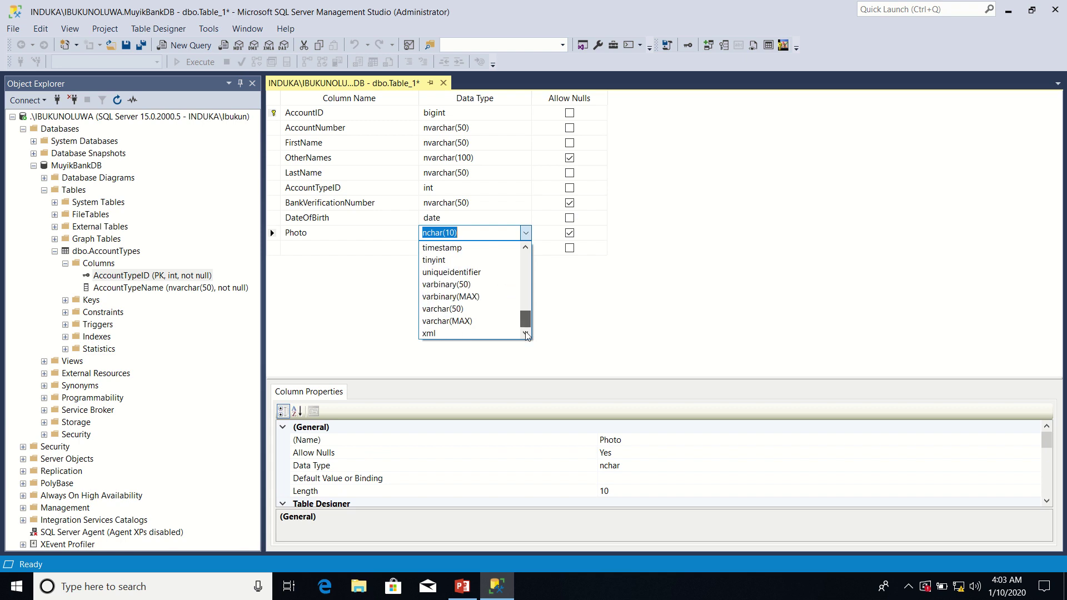
left_click(455, 297)
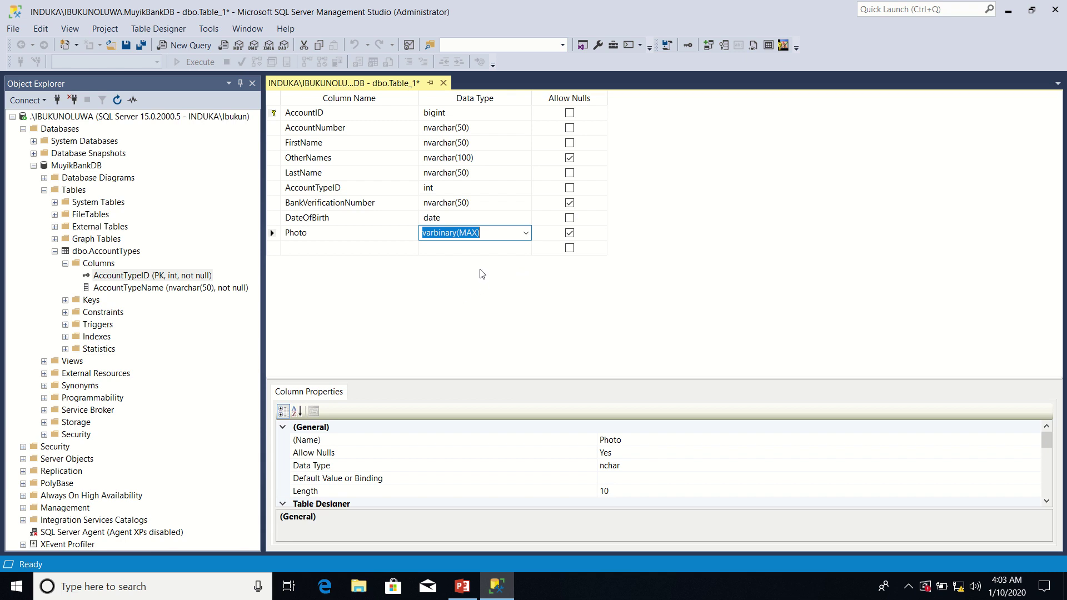
left_click(311, 249)
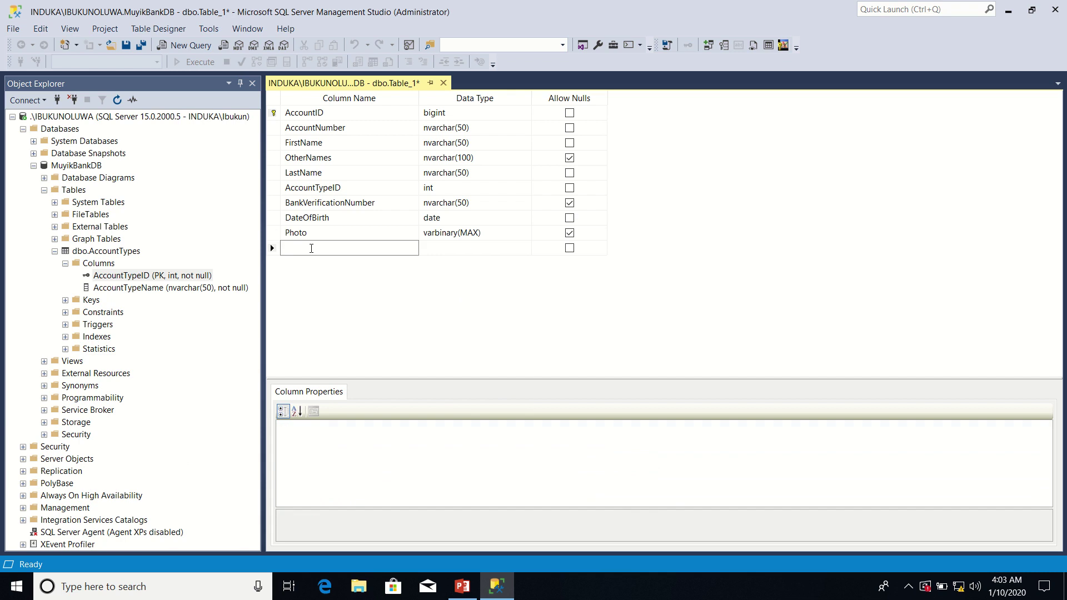
type("Ge")
key("BackSpace")
key("BackSpace")
key("Escape")
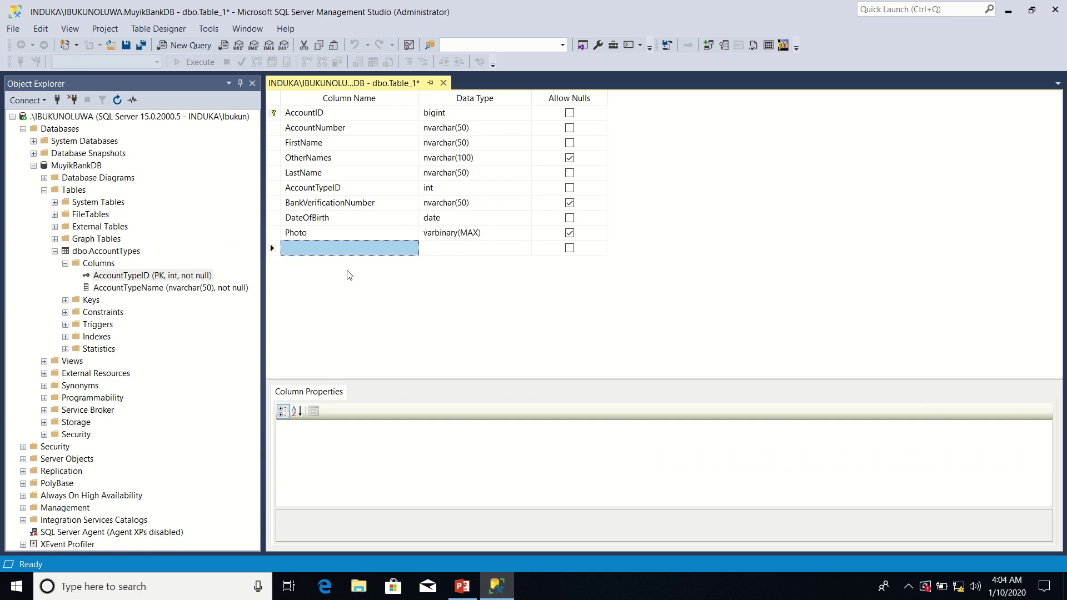
right_click(351, 86)
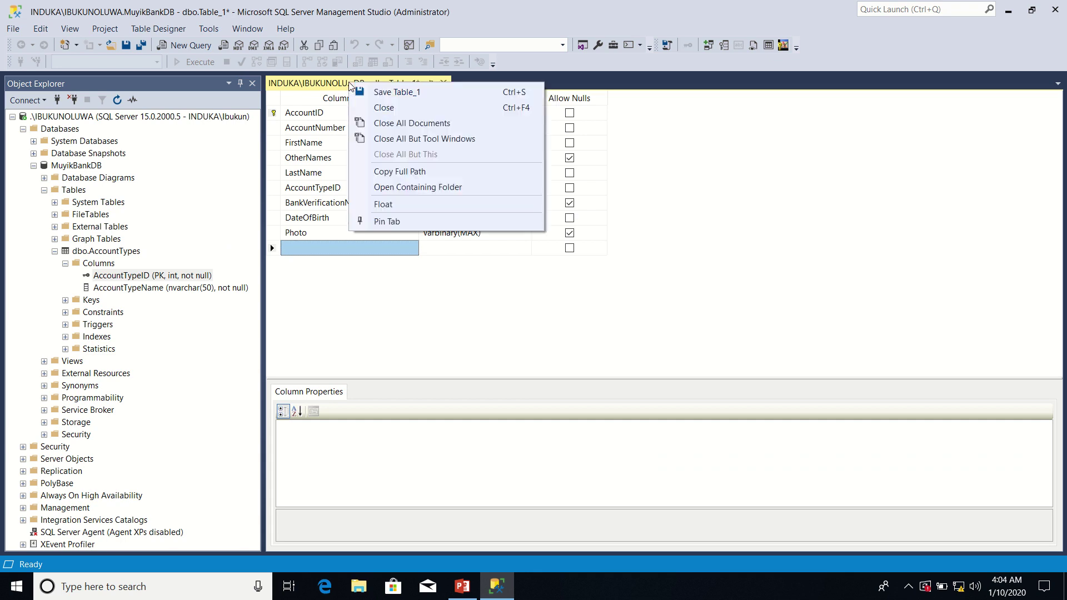
left_click(379, 92)
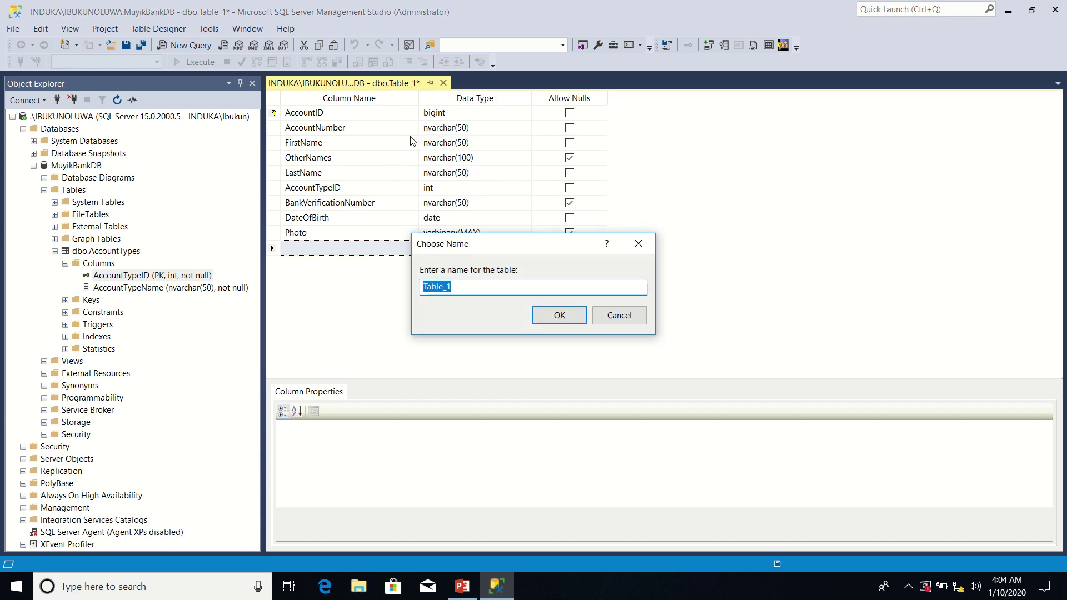
type("Accounts")
left_click(616, 321)
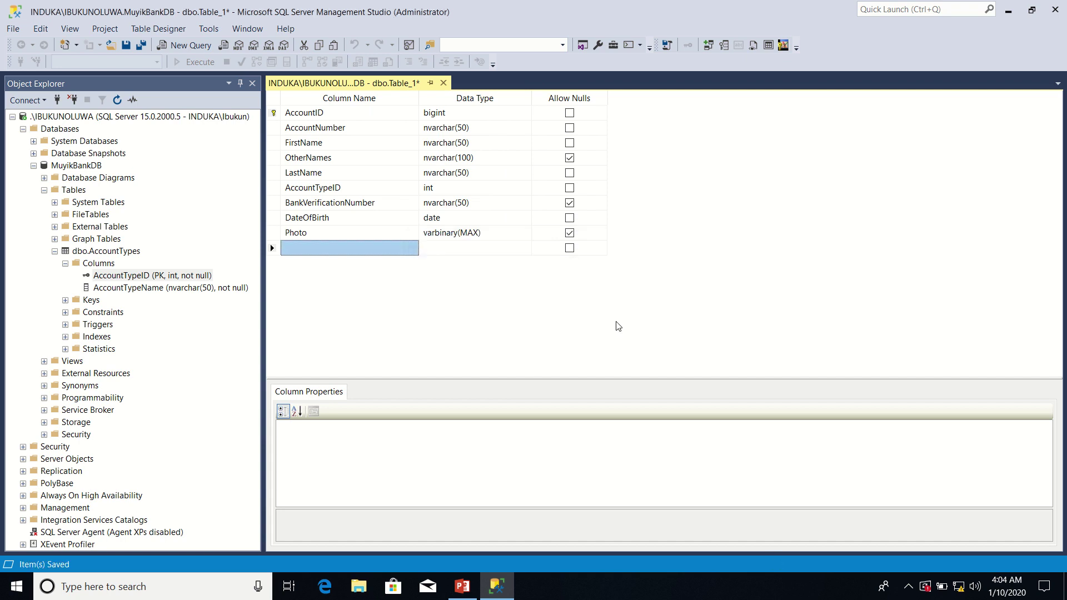
Save the new table design under the name Accounts
left_click(8, 31)
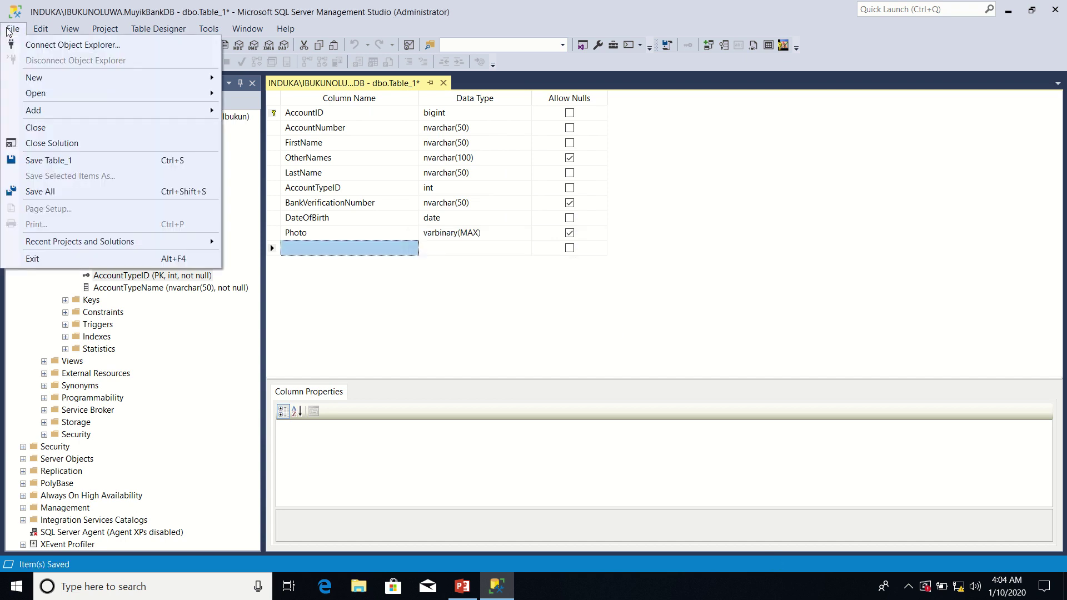
left_click(44, 161)
type("A")
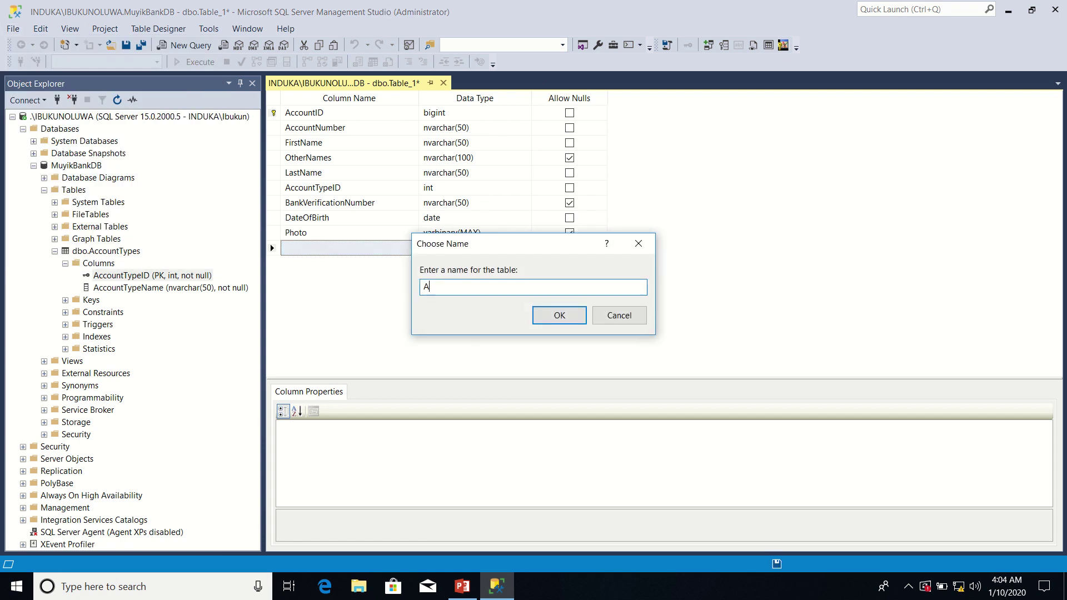
type("ccounts")
left_click(560, 315)
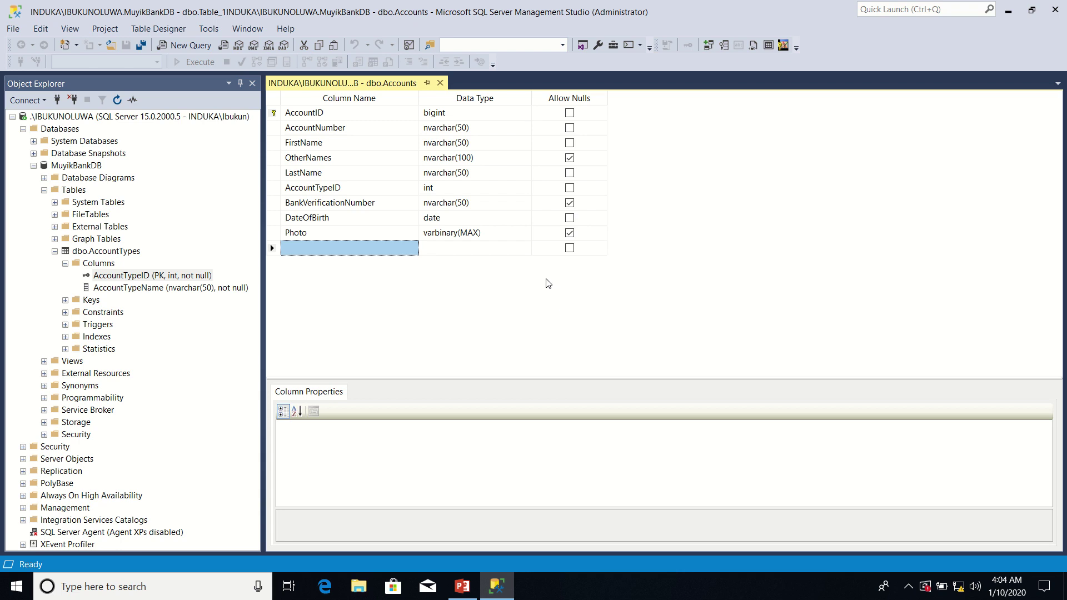
mouse_move(483, 5)
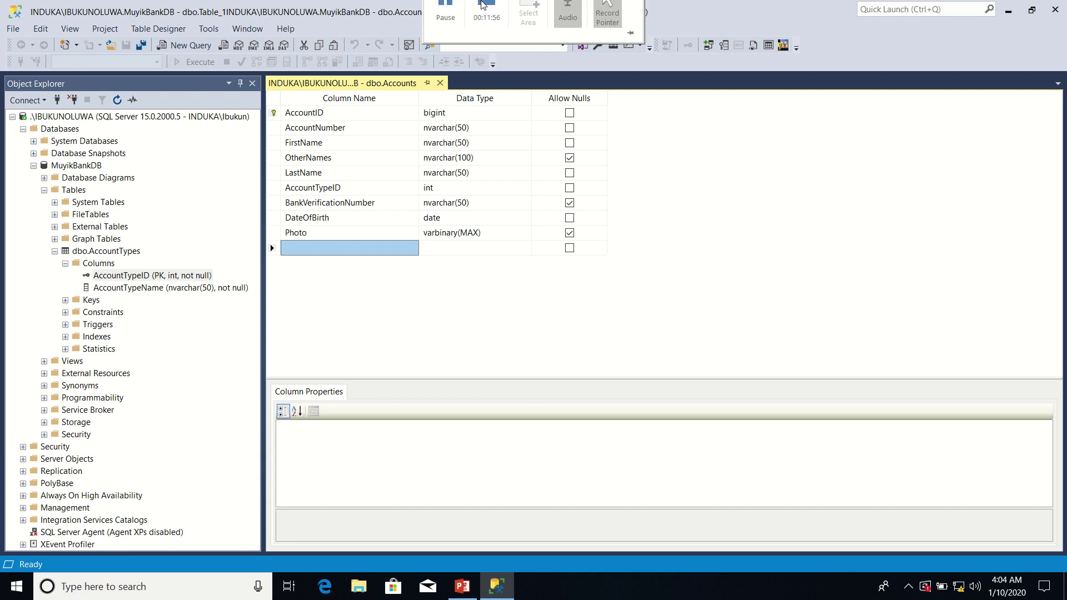